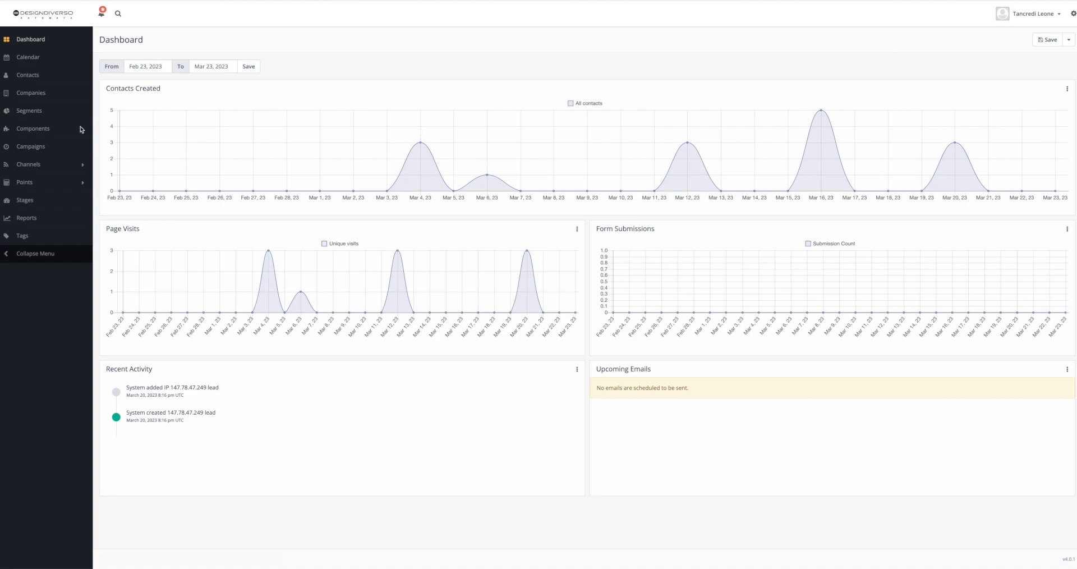
# Open the email named "test" from the email channel for editing and launch its builder
pyautogui.click(59, 164)
pyautogui.click(41, 191)
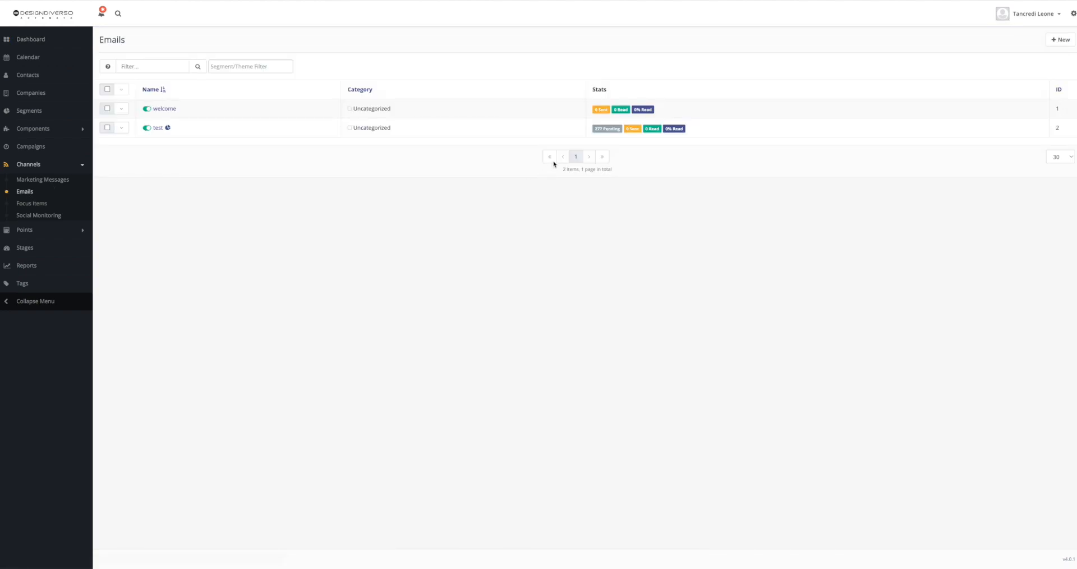
pyautogui.click(159, 128)
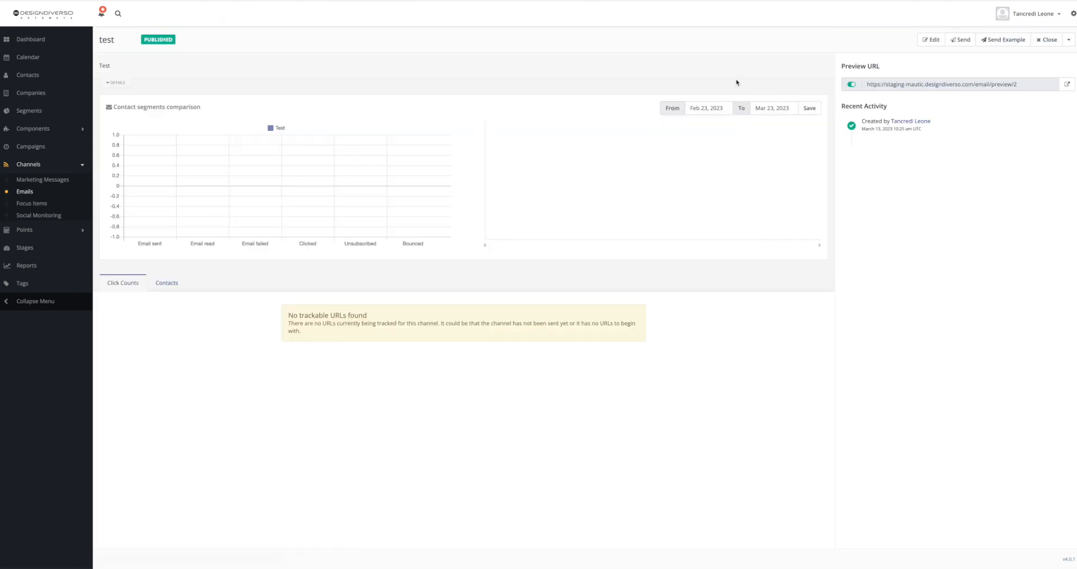
pyautogui.click(927, 45)
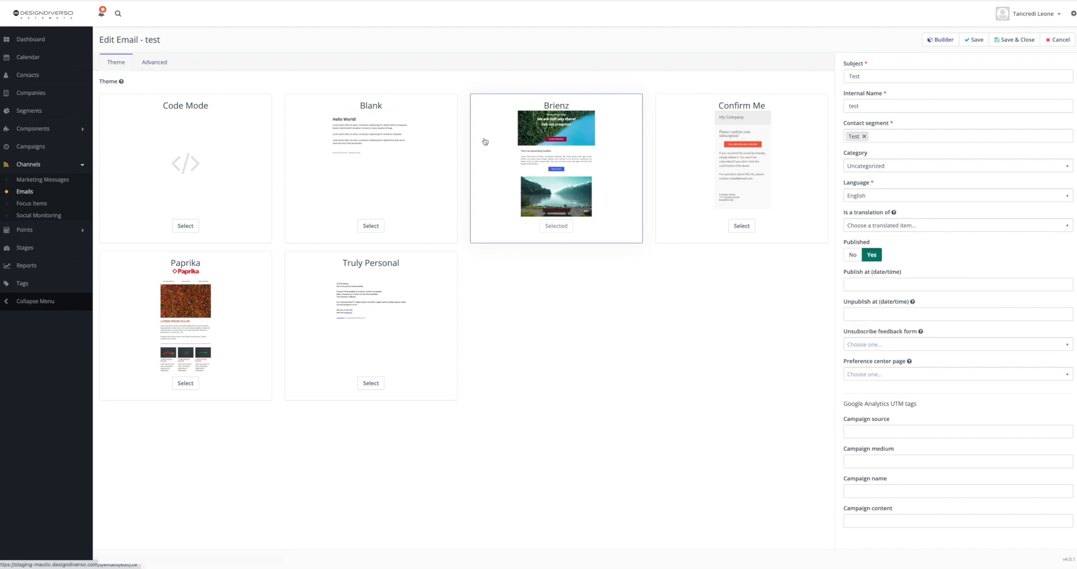
pyautogui.click(937, 43)
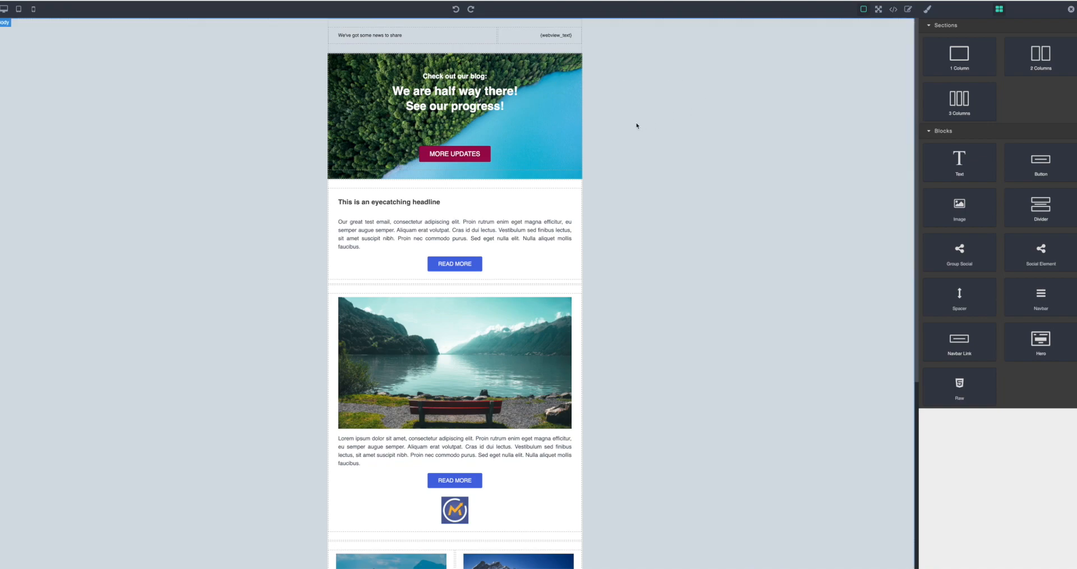
# Change the opening words of the paragraph under the eyecatching headline to "Our great super great email"
pyautogui.scroll(-3, 637, 126)
pyautogui.scroll(-2, 636, 126)
pyautogui.scroll(1, 637, 126)
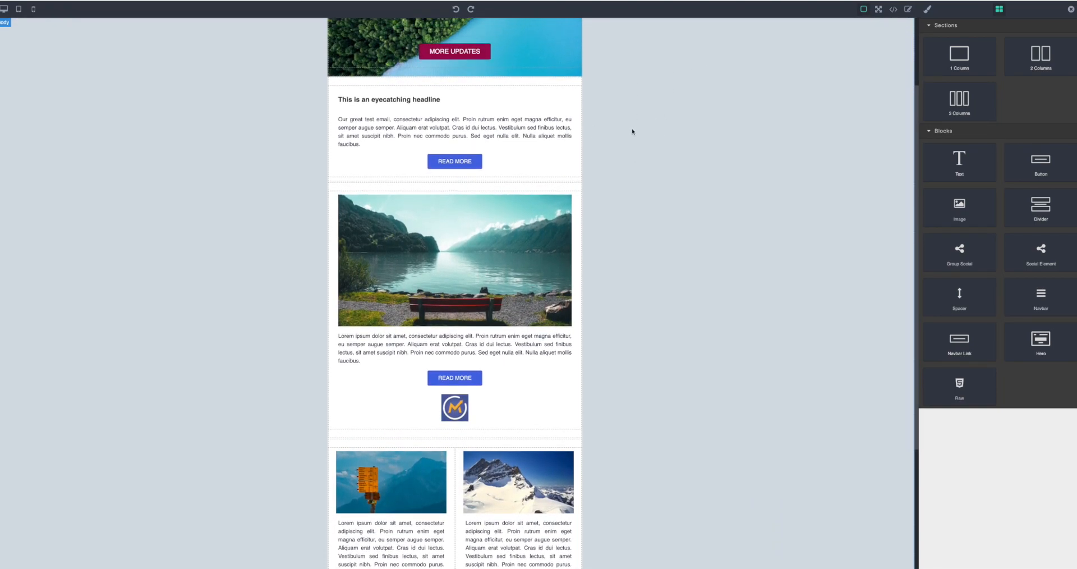
pyautogui.scroll(3, 633, 131)
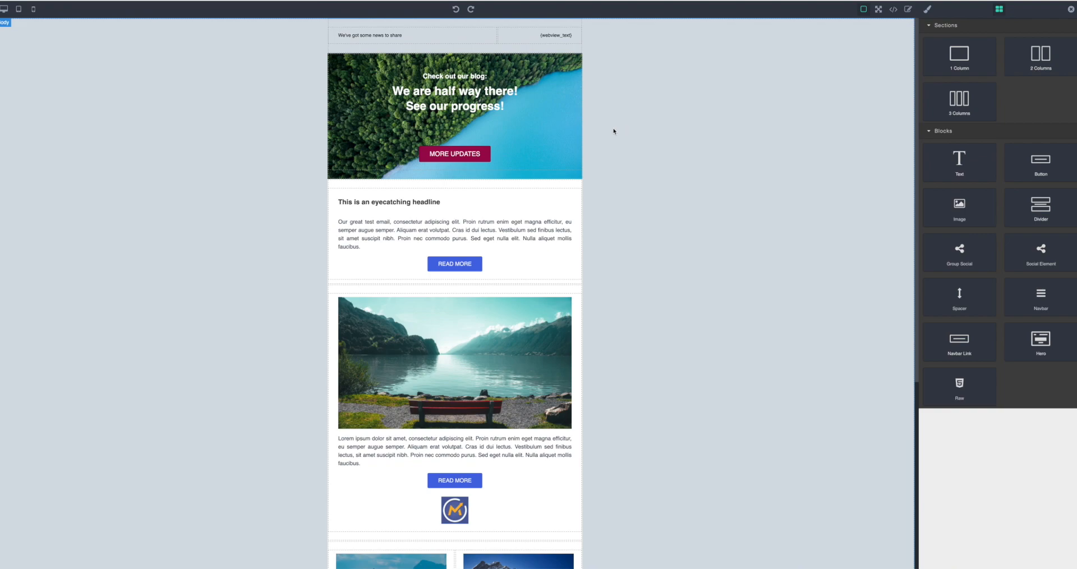
pyautogui.scroll(-2, 622, 131)
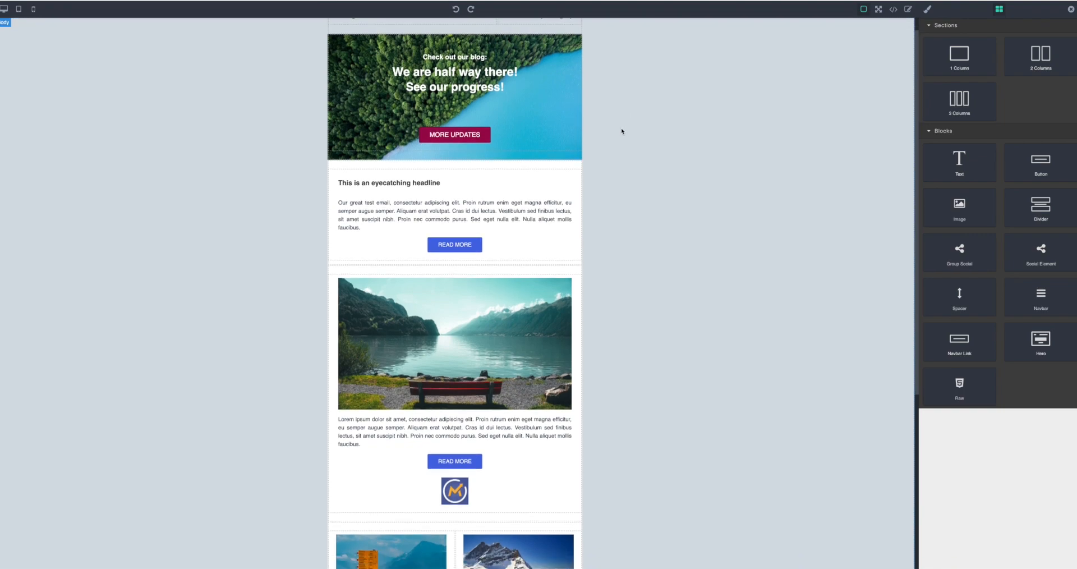
pyautogui.click(506, 166)
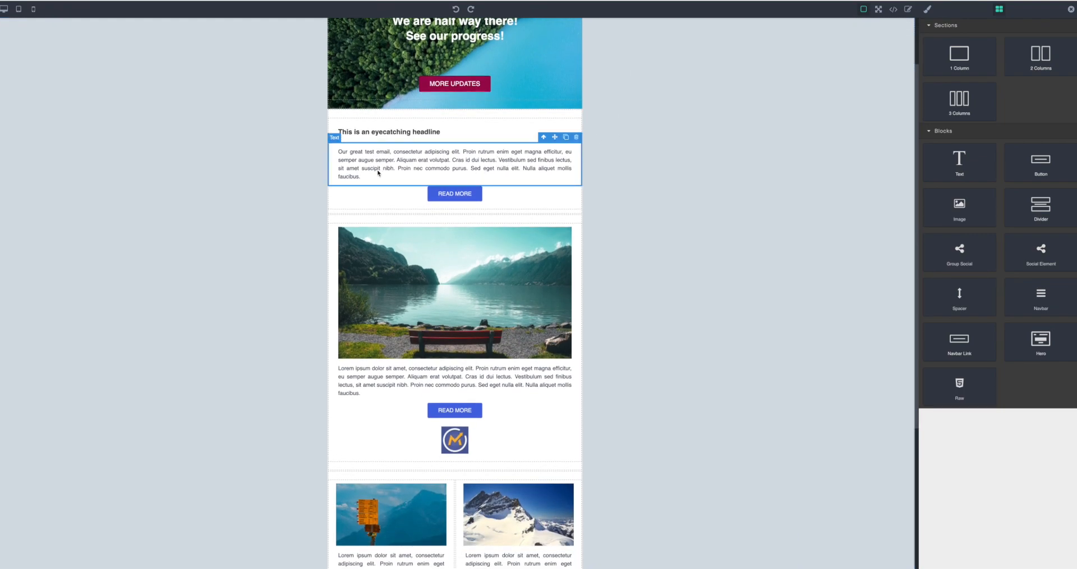
pyautogui.doubleClick(361, 158)
pyautogui.click(358, 150)
pyautogui.moveTo(362, 152); pyautogui.dragTo(390, 152)
pyautogui.click(364, 152)
pyautogui.moveTo(366, 152); pyautogui.dragTo(389, 151)
pyautogui.press('BackSpace')
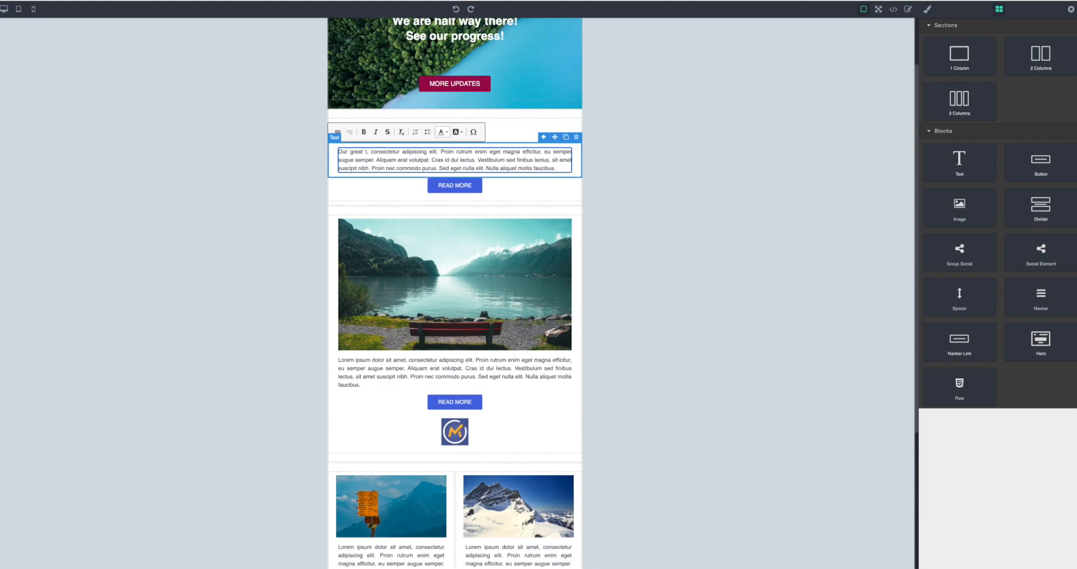
pyautogui.write('super great')
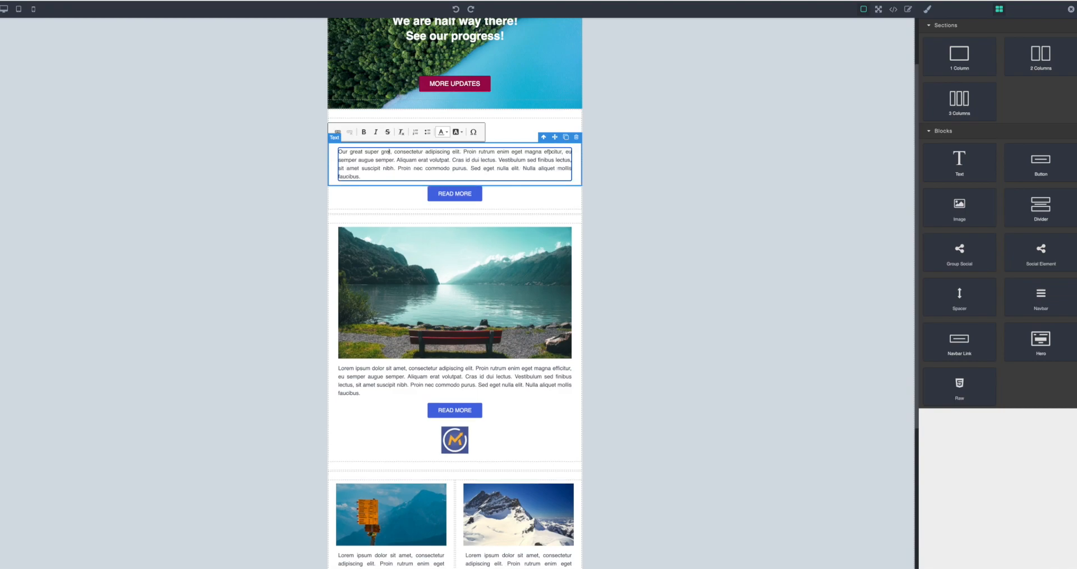
pyautogui.write(' email')
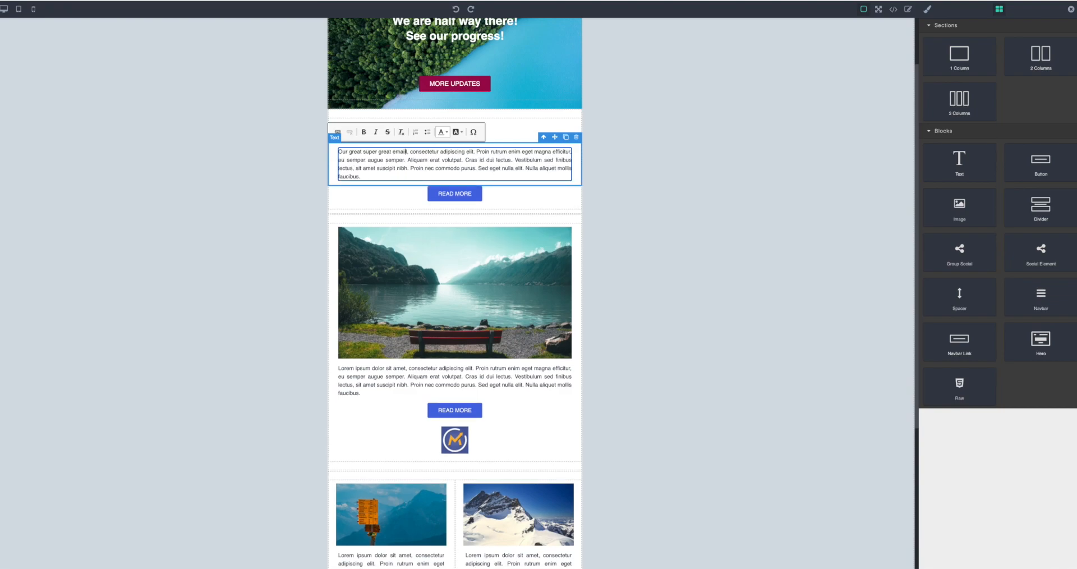
pyautogui.press('BackSpace')
pyautogui.moveTo(404, 152)
pyautogui.mouseDown()
pyautogui.moveTo(382, 152)
pyautogui.moveTo(404, 151)
pyautogui.mouseUp()
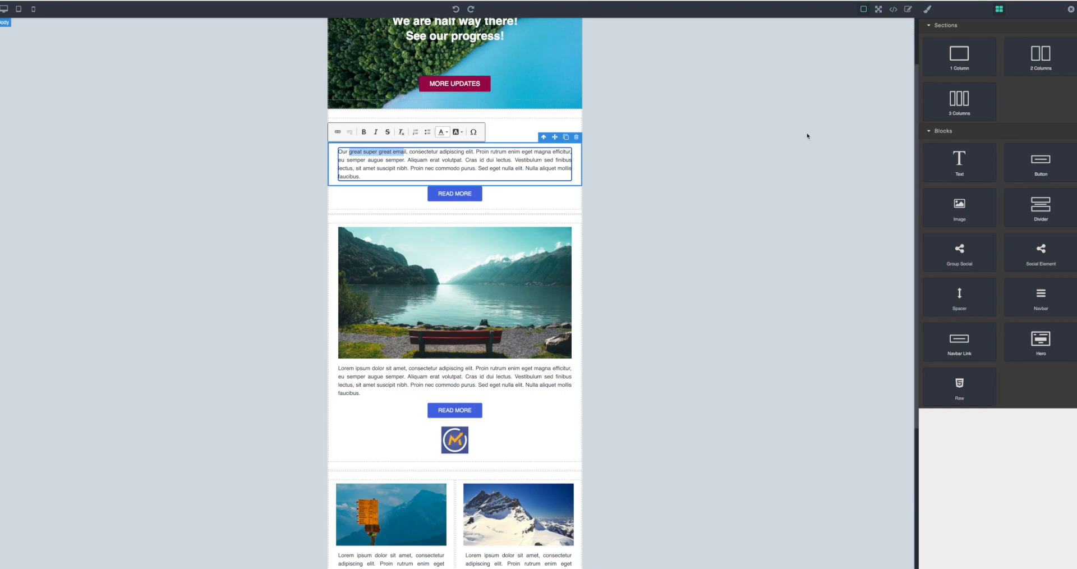
# Examine the paragraph block below the large lake photo and the photo block itself in the email layout
pyautogui.scroll(2, 807, 132)
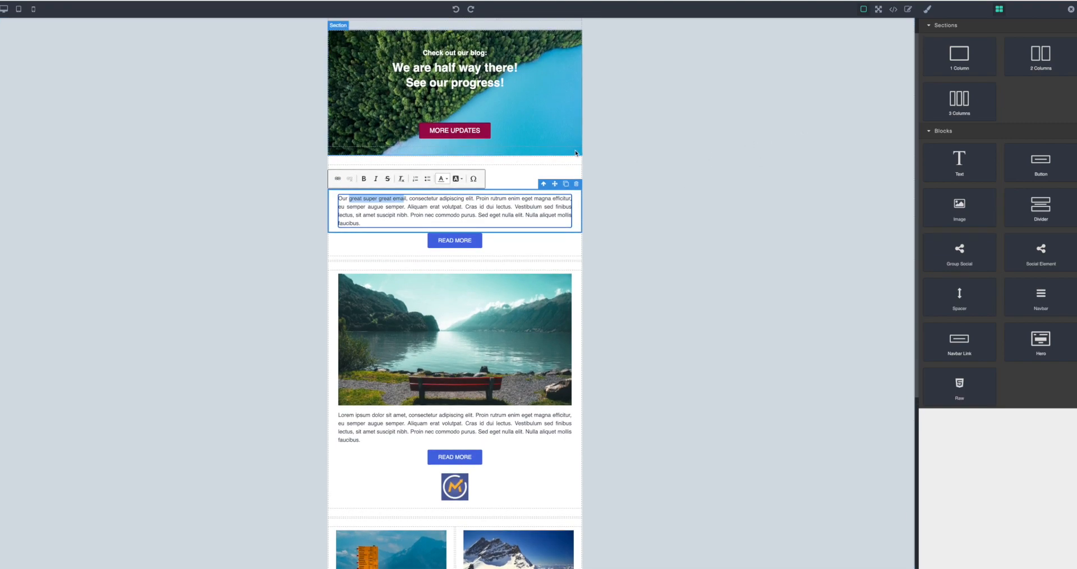
pyautogui.scroll(-5, 654, 149)
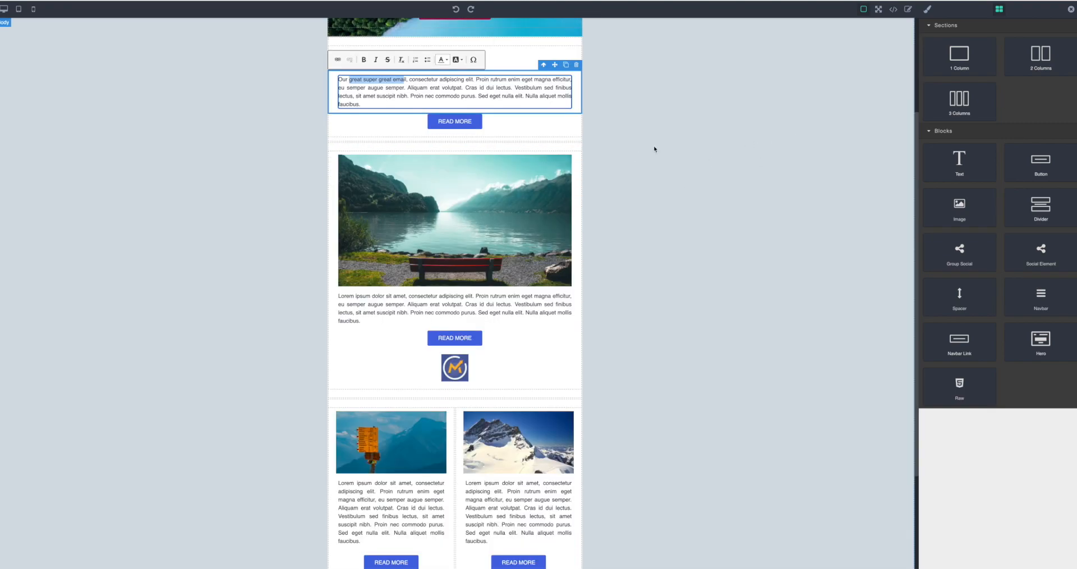
pyautogui.click(369, 313)
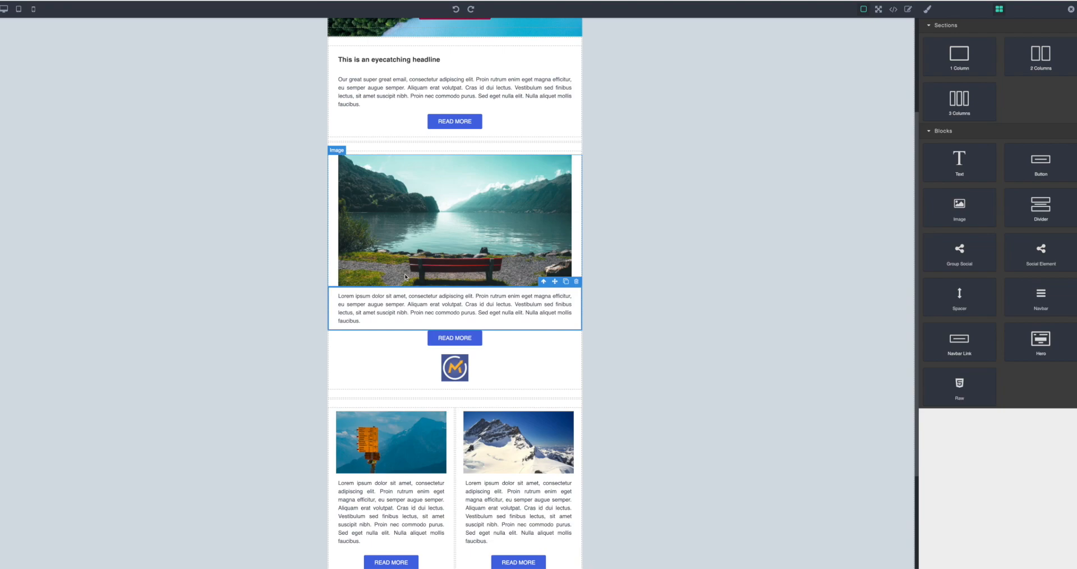
pyautogui.click(512, 227)
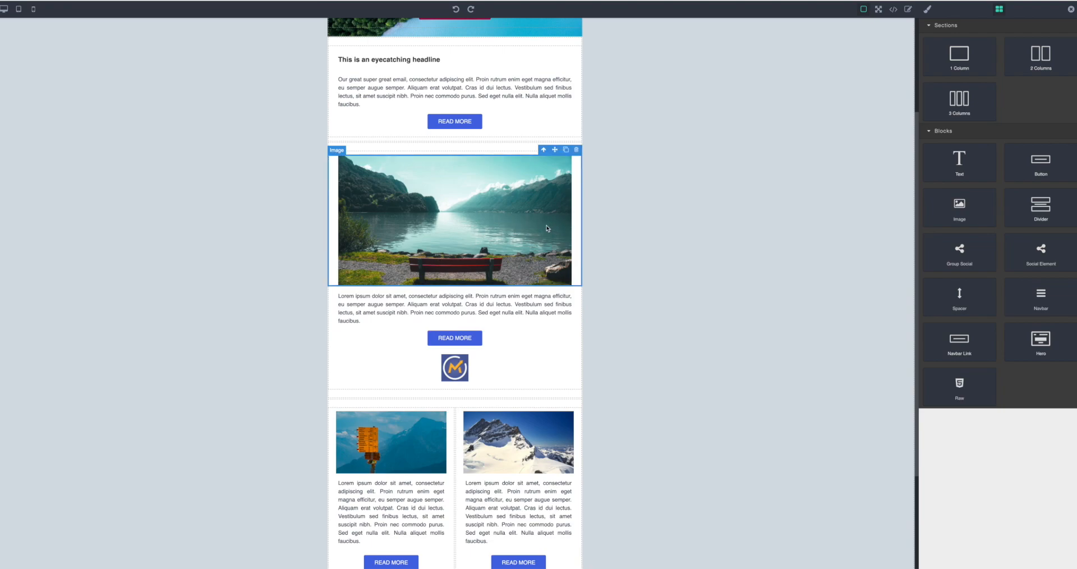
pyautogui.scroll(-4, 544, 219)
pyautogui.scroll(3, 525, 180)
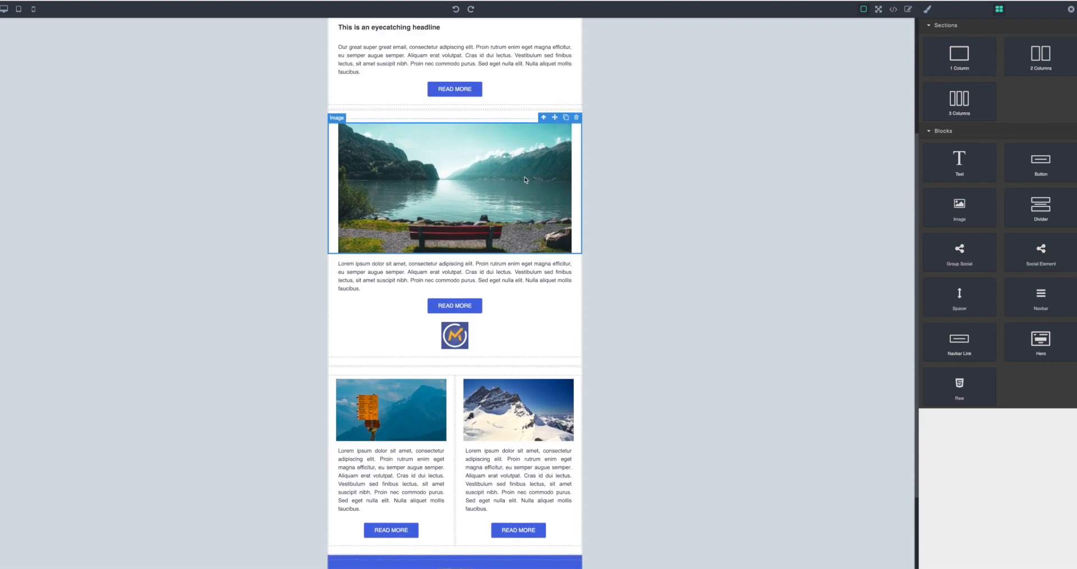
pyautogui.doubleClick(520, 180)
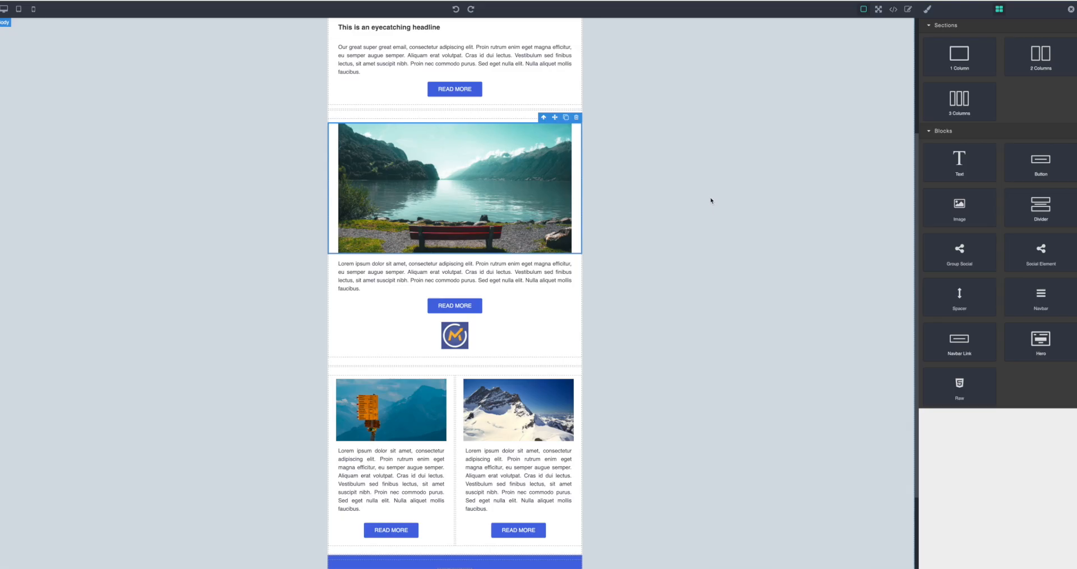
pyautogui.click(710, 198)
pyautogui.scroll(5, 500, 252)
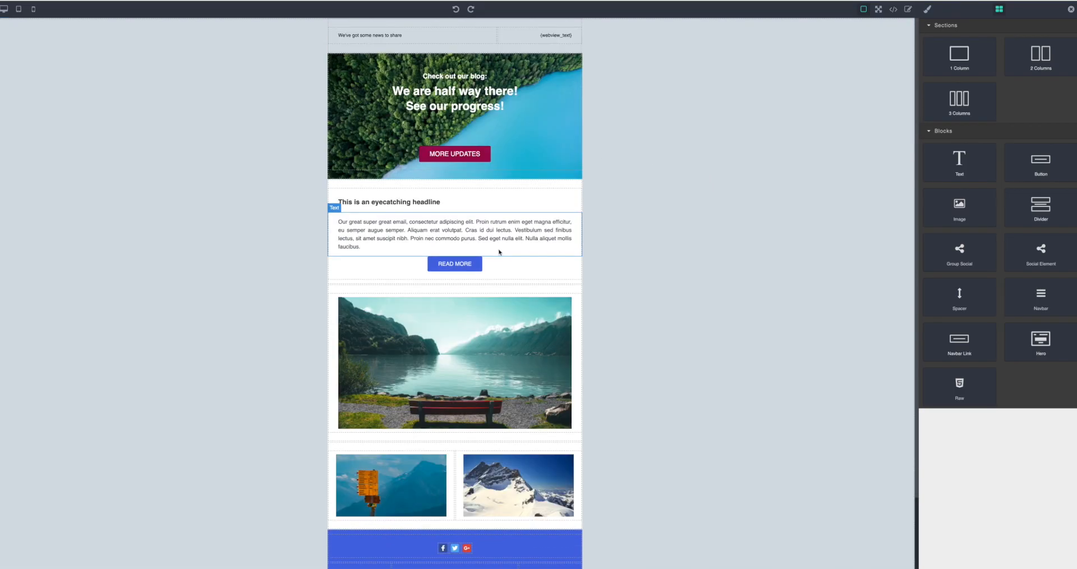
# Set the background color of the READ MORE button under the headline paragraph to red #e24848
pyautogui.click(505, 268)
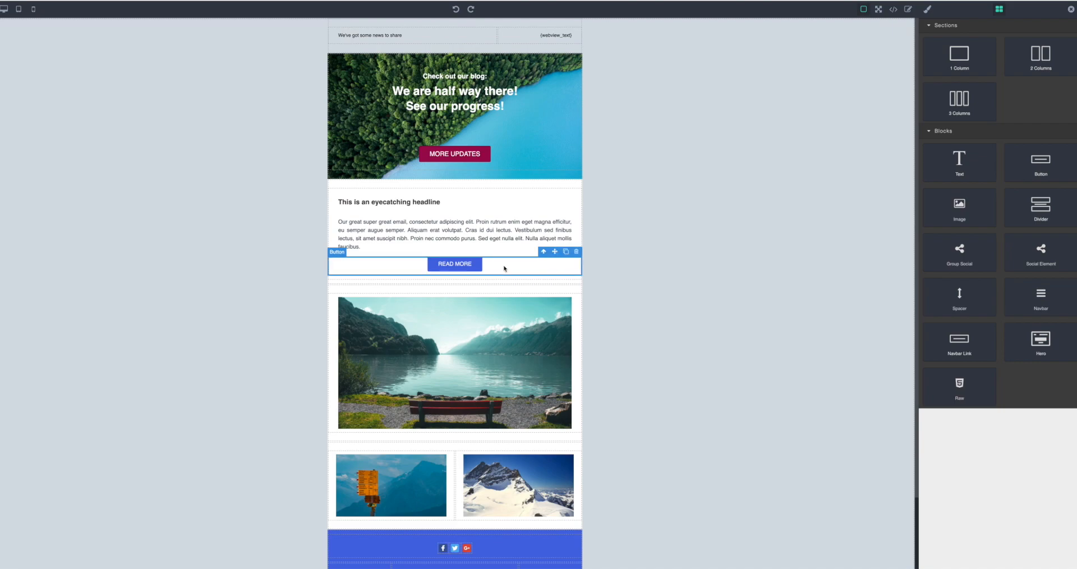
pyautogui.click(928, 15)
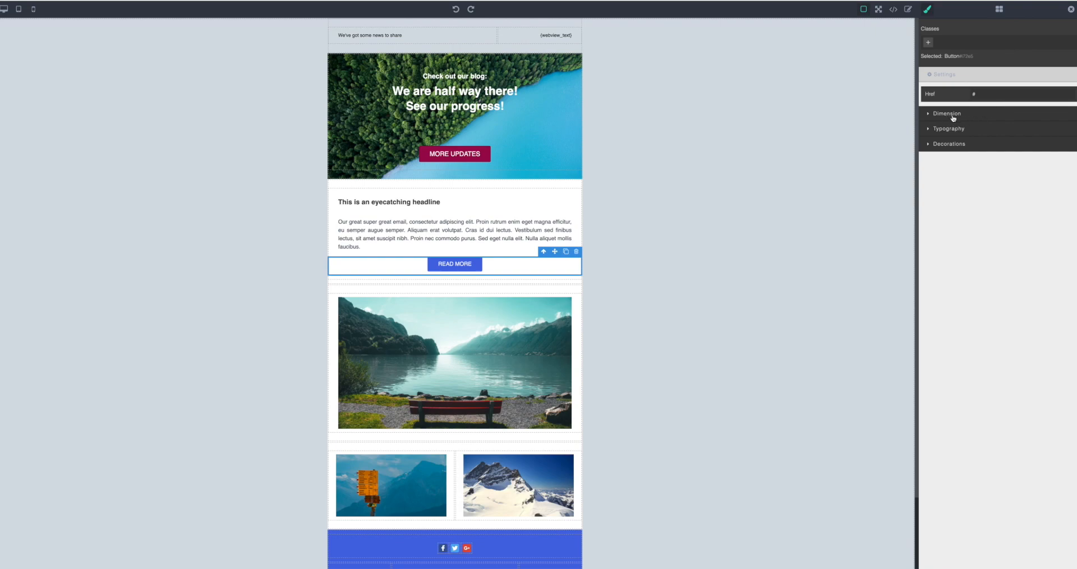
pyautogui.click(928, 144)
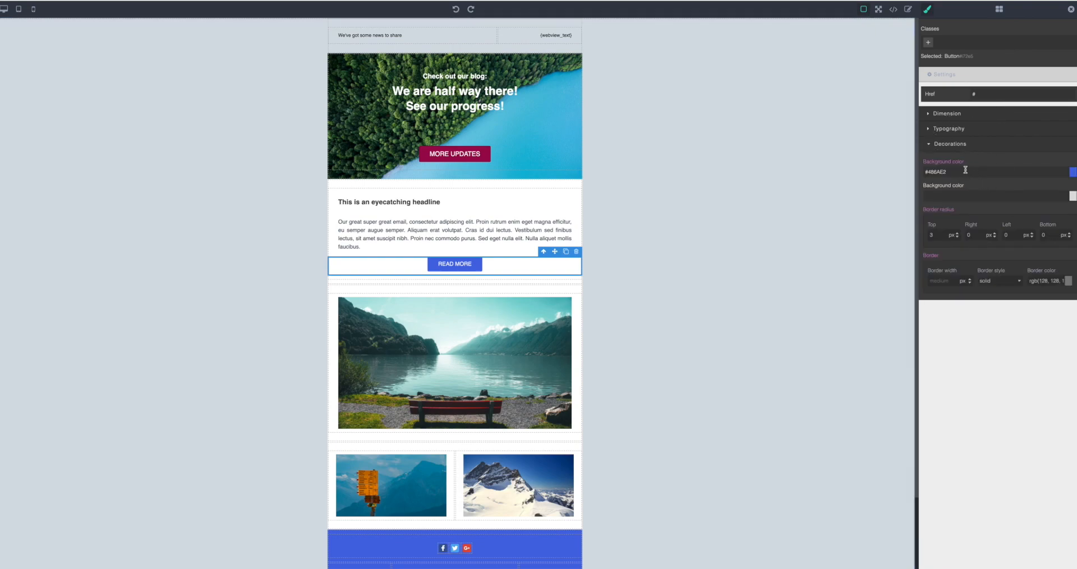
pyautogui.click(1071, 171)
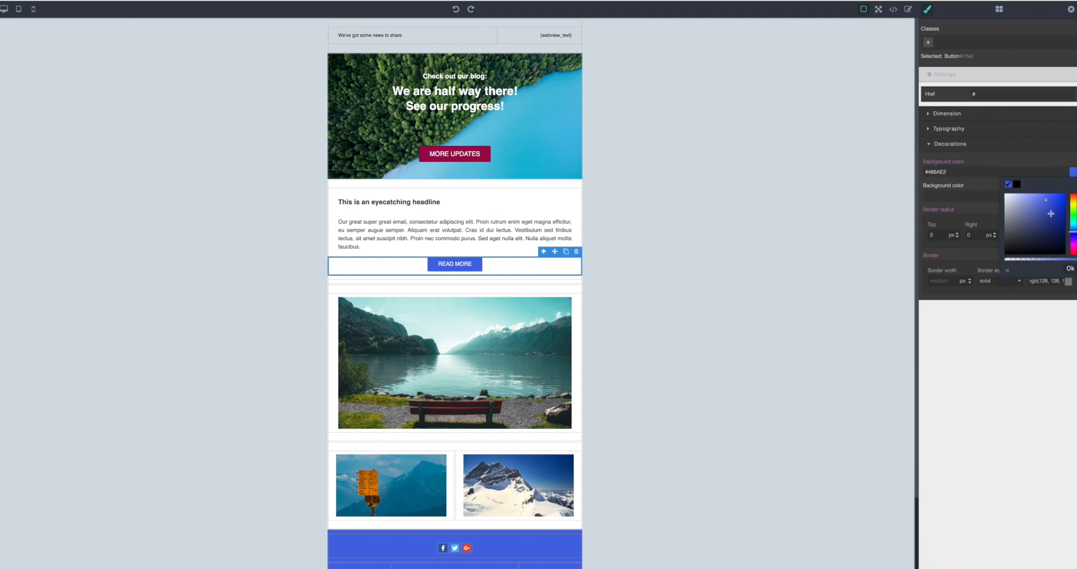
pyautogui.moveTo(1075, 212); pyautogui.dragTo(1074, 188)
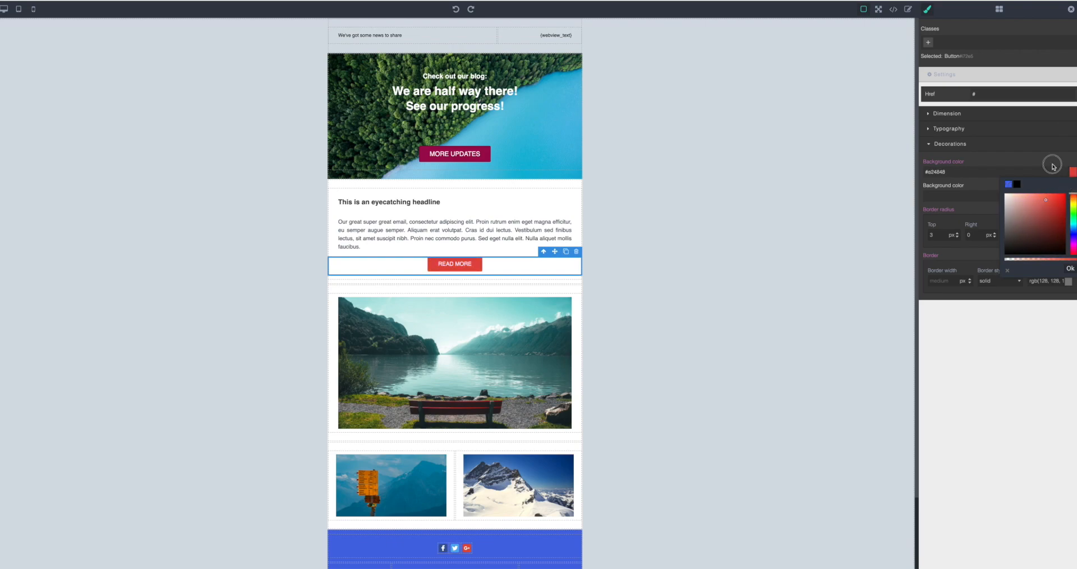
pyautogui.click(1052, 168)
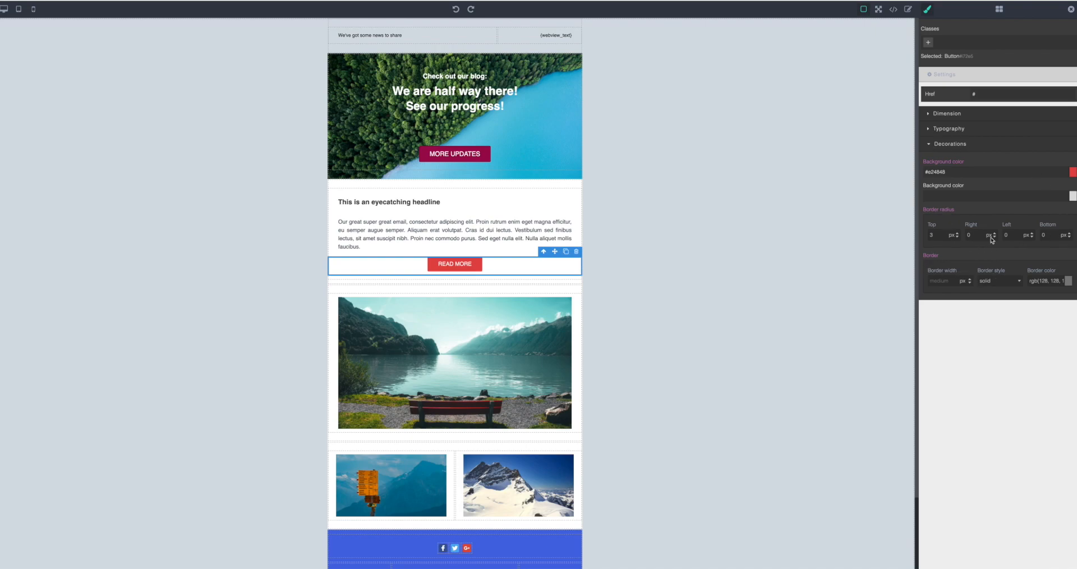
# Review the READ MORE button's typography settings and look over the email layout
pyautogui.click(930, 145)
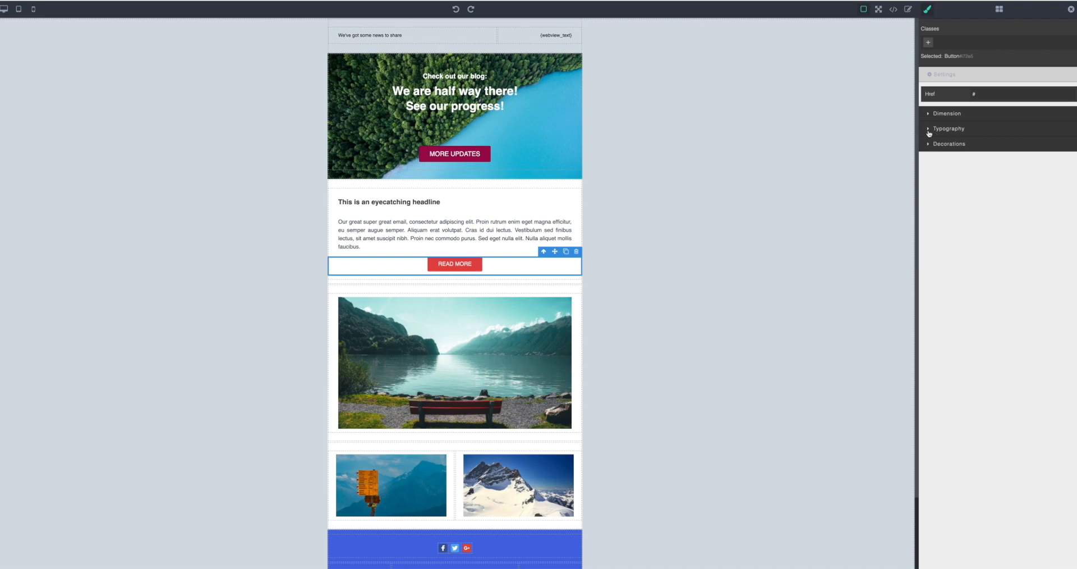
pyautogui.click(930, 130)
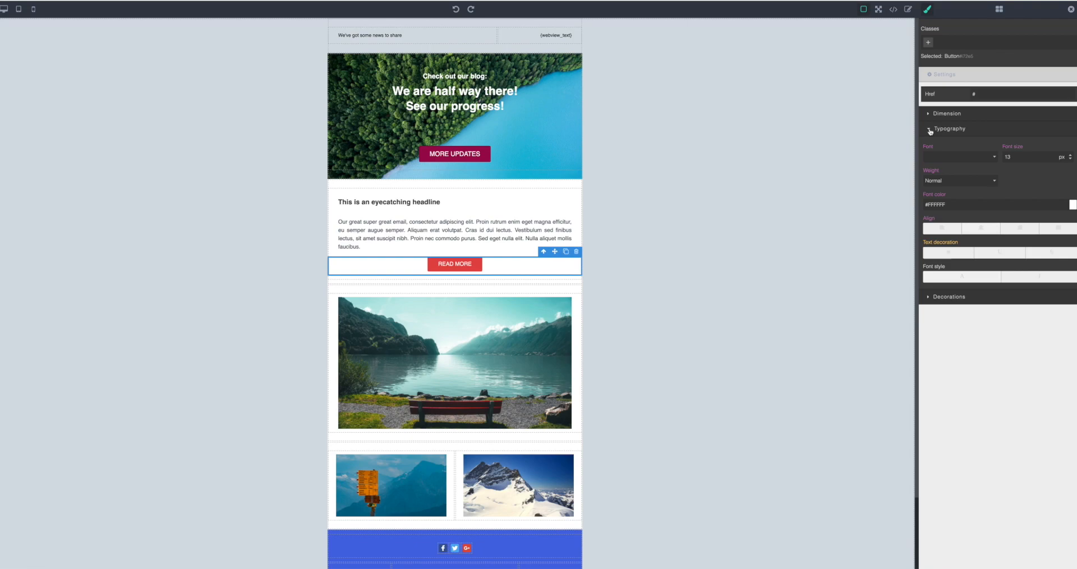
pyautogui.click(930, 130)
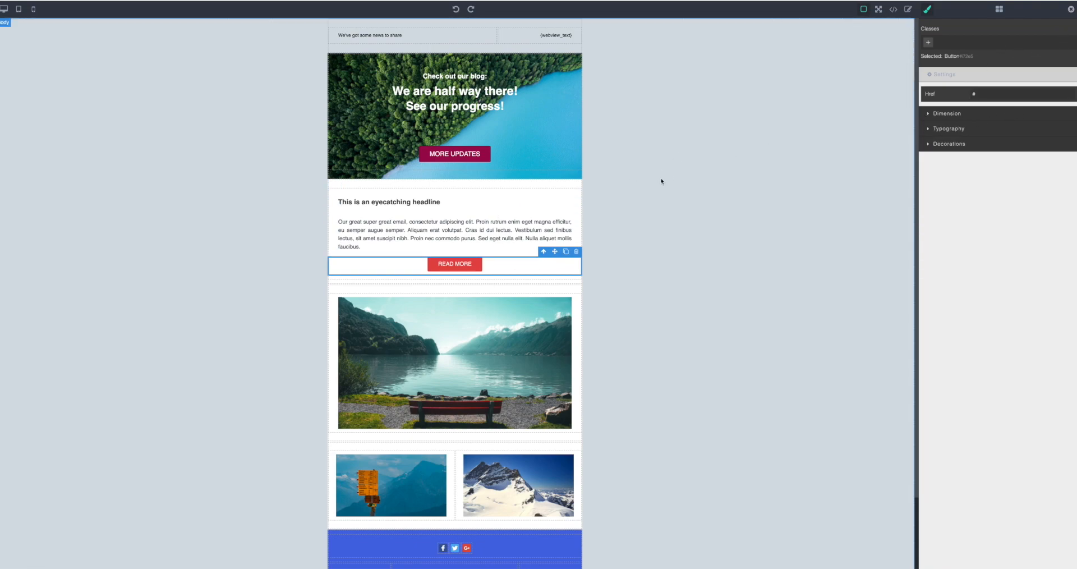
pyautogui.scroll(-3, 601, 196)
pyautogui.scroll(3, 601, 195)
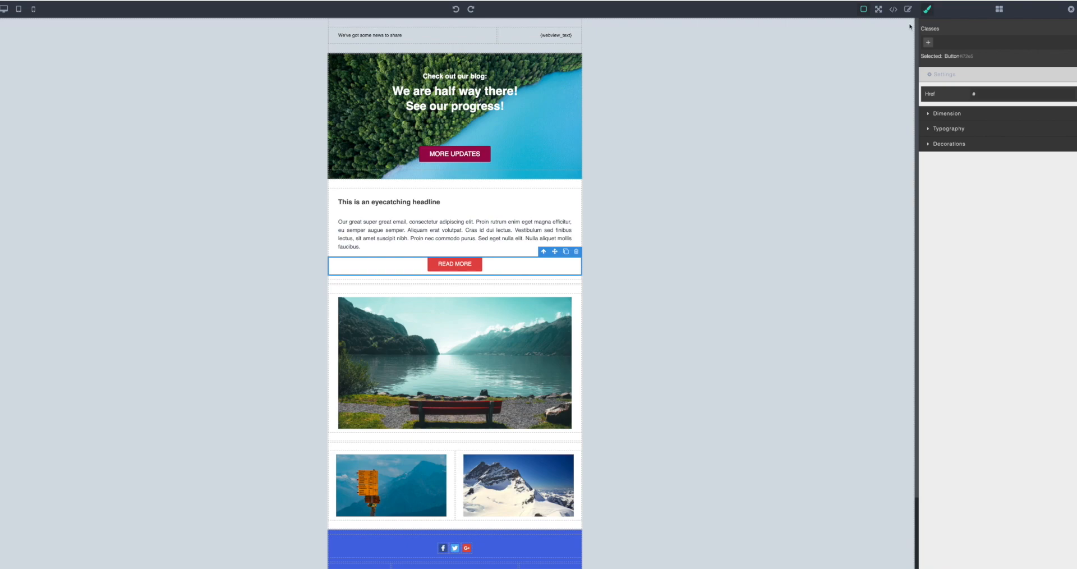
# Undo the latest edits, including the READ MORE button's color change
pyautogui.click(455, 10)
pyautogui.click(456, 10)
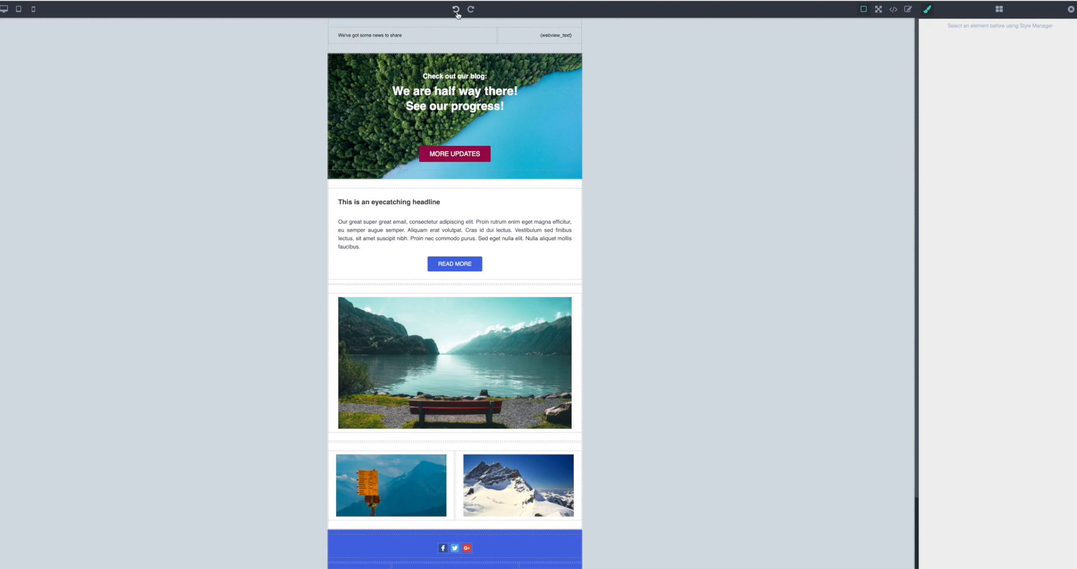
pyautogui.click(456, 10)
# Close the builder, then switch the email's theme to Blank and open it in the builder
pyautogui.click(1071, 10)
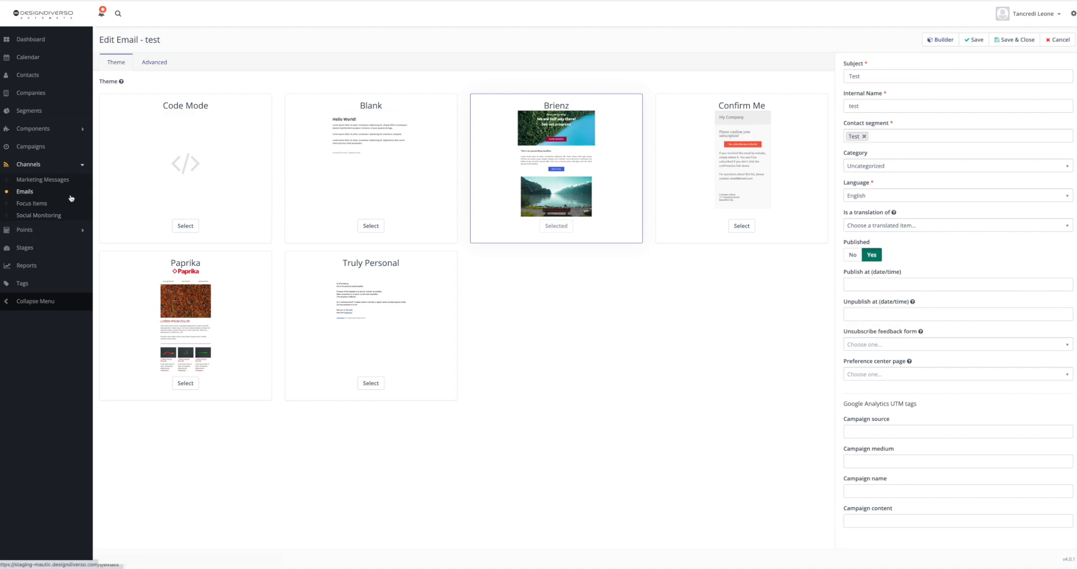
pyautogui.click(387, 126)
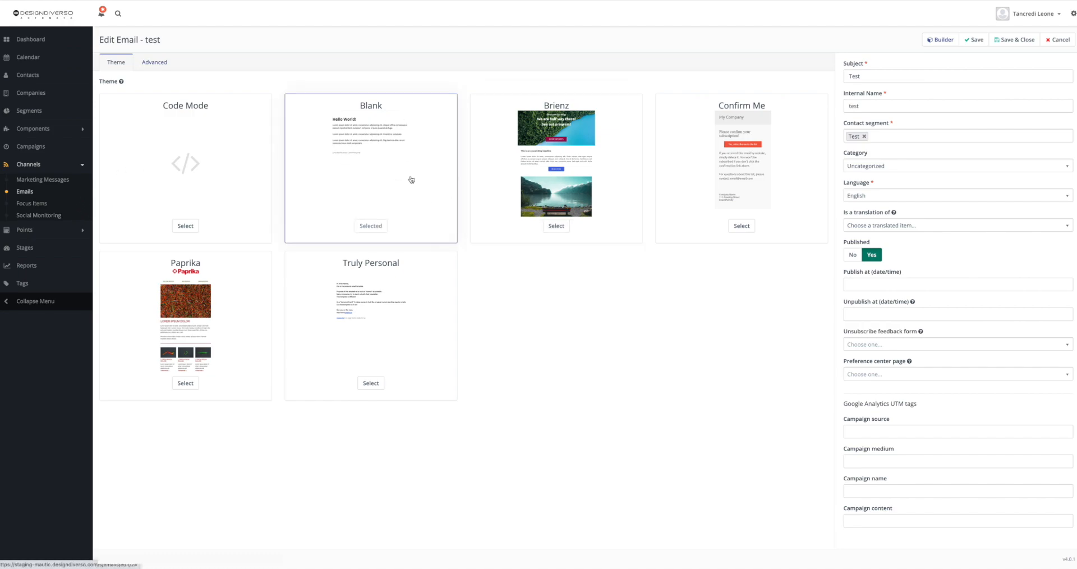
pyautogui.click(940, 39)
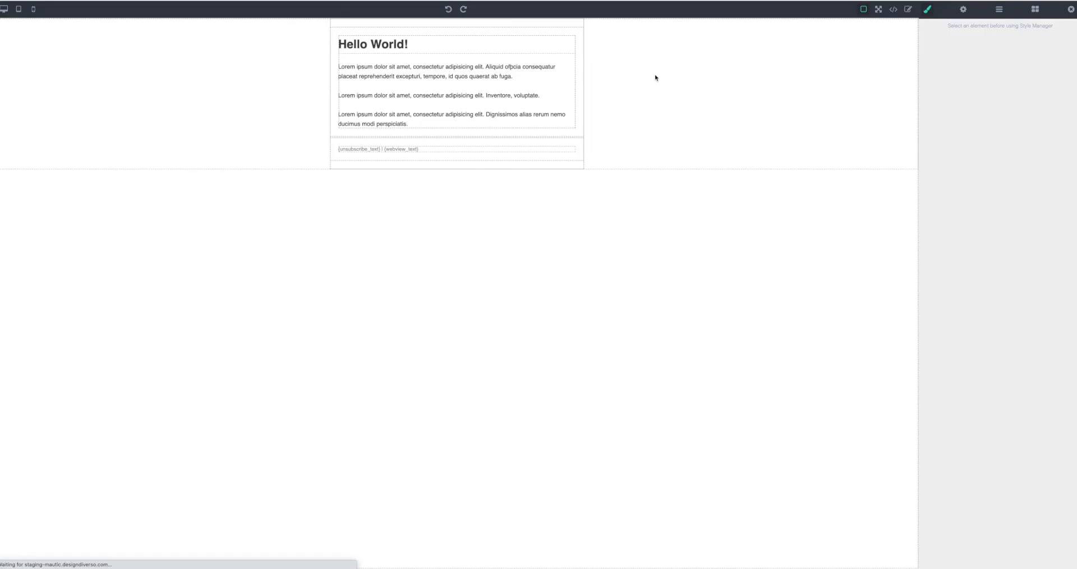
# Add a Button block directly below the last body paragraph in the main content cell
pyautogui.click(426, 110)
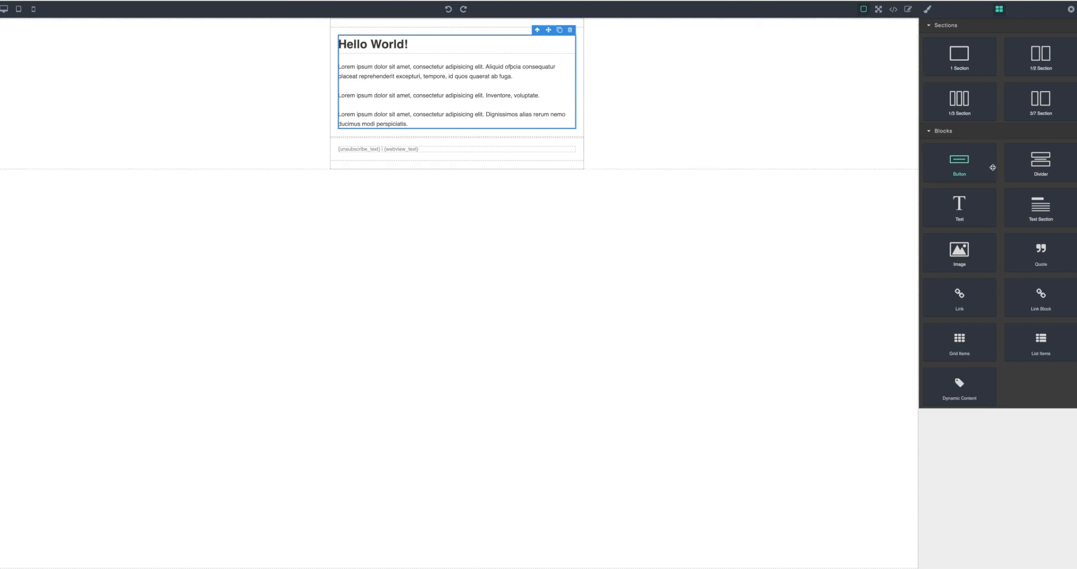
pyautogui.moveTo(974, 166); pyautogui.dragTo(542, 111)
pyautogui.moveTo(515, 127); pyautogui.dragTo(521, 129)
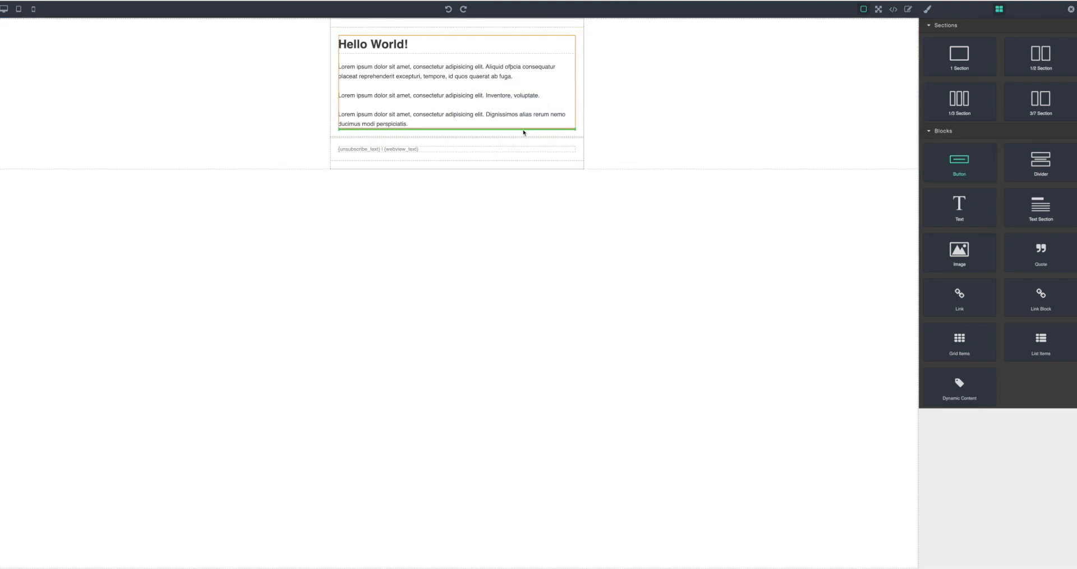
pyautogui.click(387, 141)
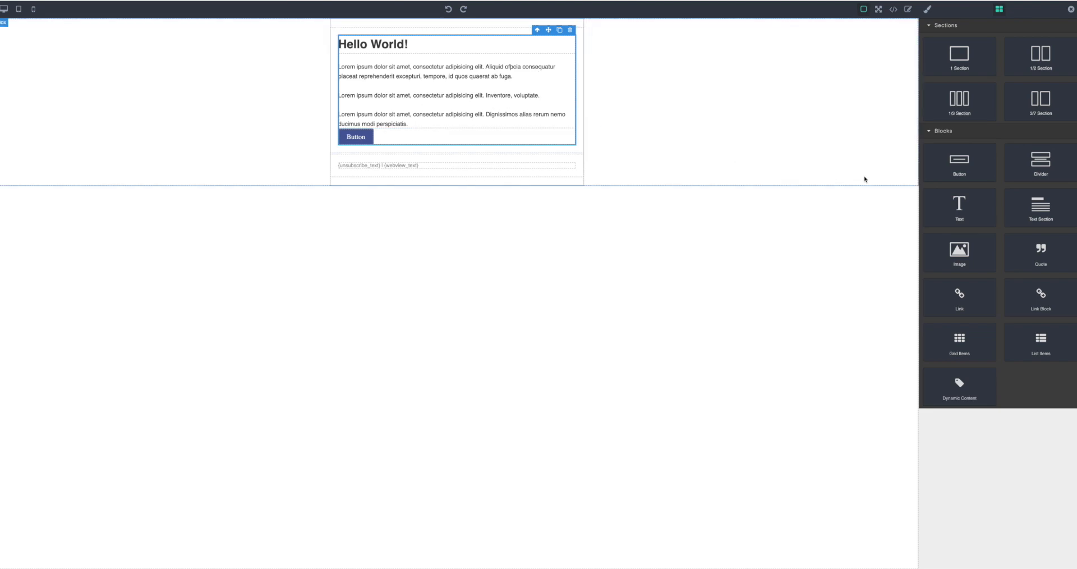
# Insert avatar.png as an image below the button and enlarge it to fill the content column's width
pyautogui.moveTo(960, 250); pyautogui.dragTo(493, 149)
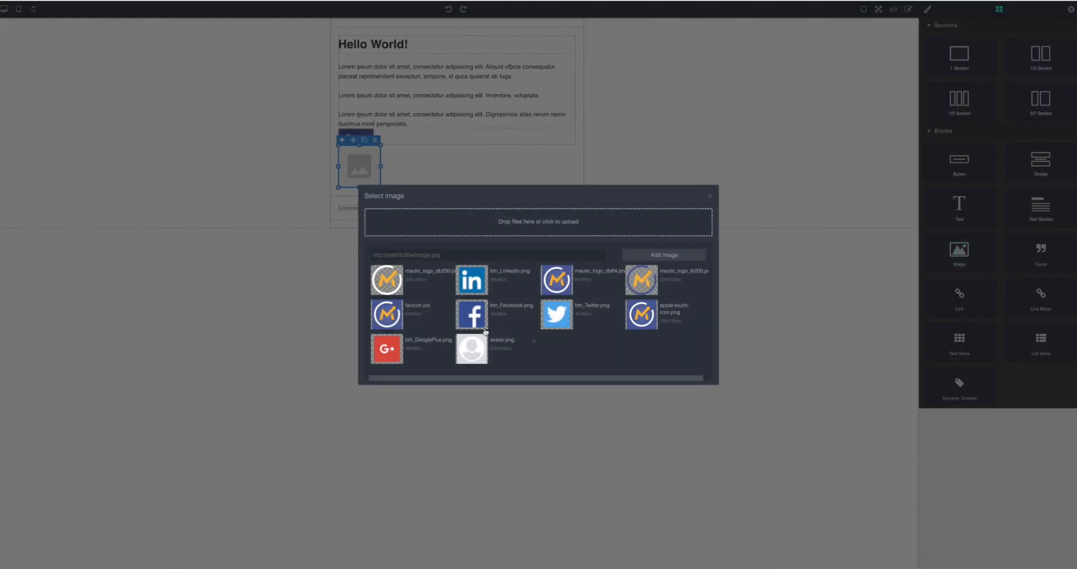
pyautogui.click(481, 348)
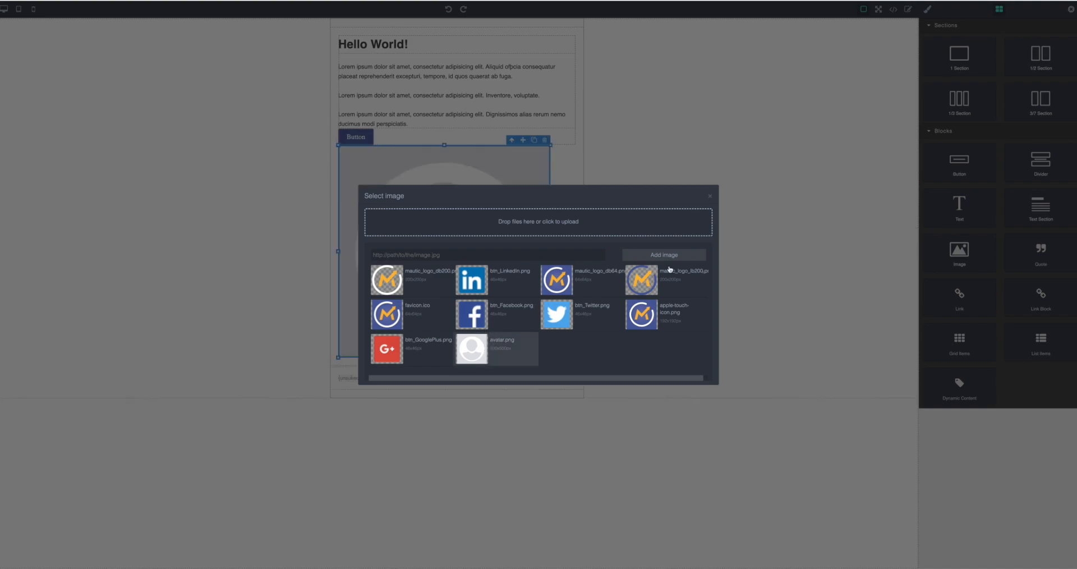
pyautogui.click(710, 196)
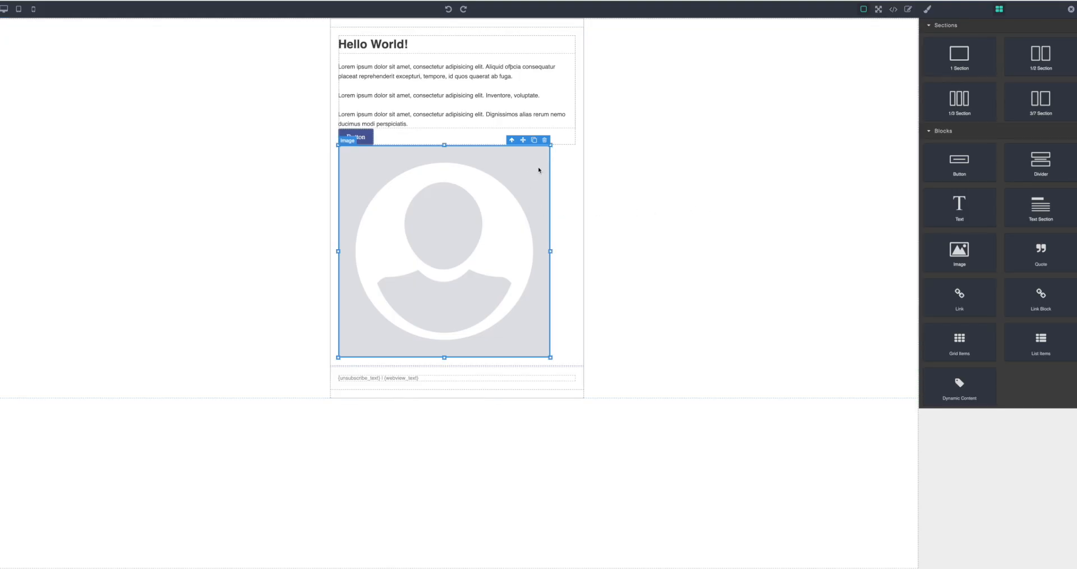
pyautogui.moveTo(550, 250); pyautogui.dragTo(574, 255)
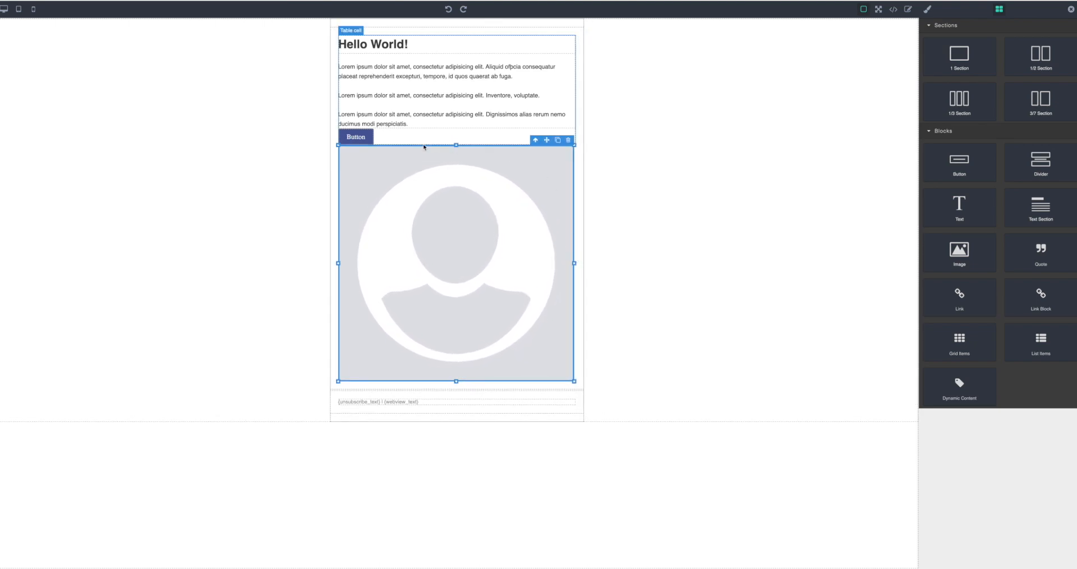
# Insert a Divider block between the button and the avatar image
pyautogui.click(410, 137)
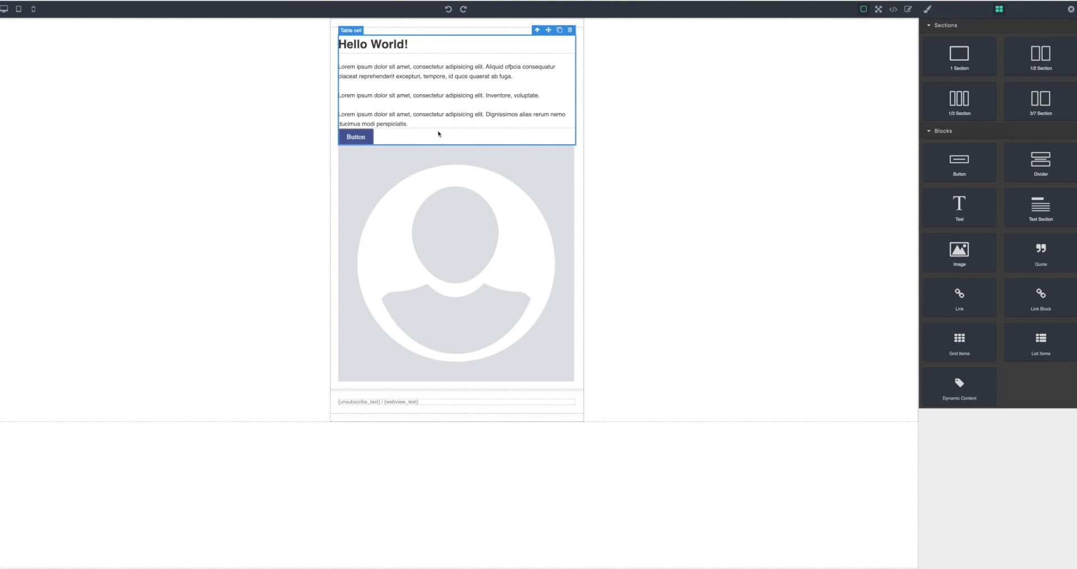
pyautogui.moveTo(1040, 160); pyautogui.dragTo(447, 144)
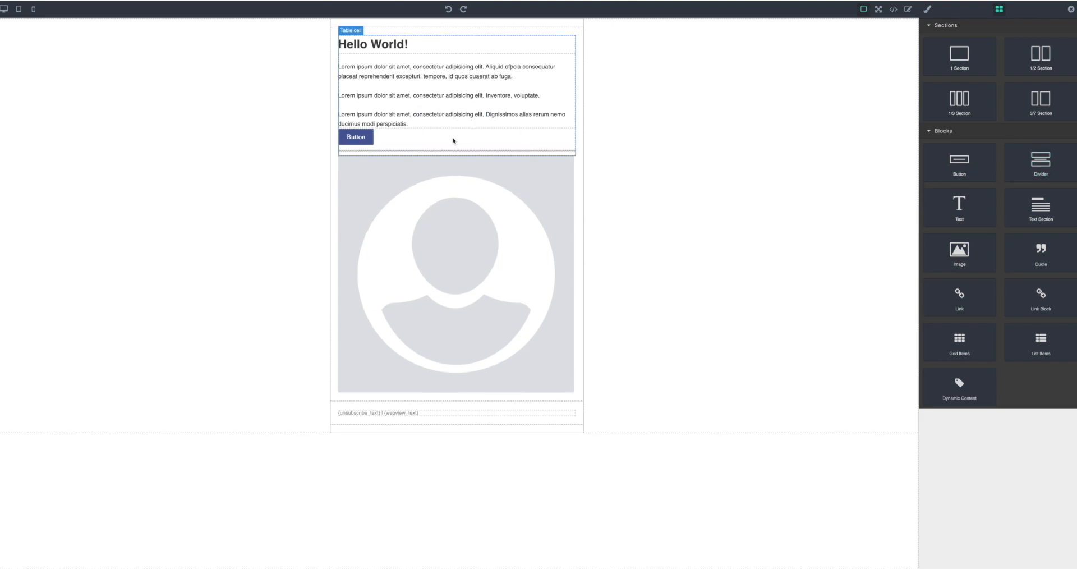
# Set the button's left margin to 230 px so it sits near the middle of the column
pyautogui.click(371, 142)
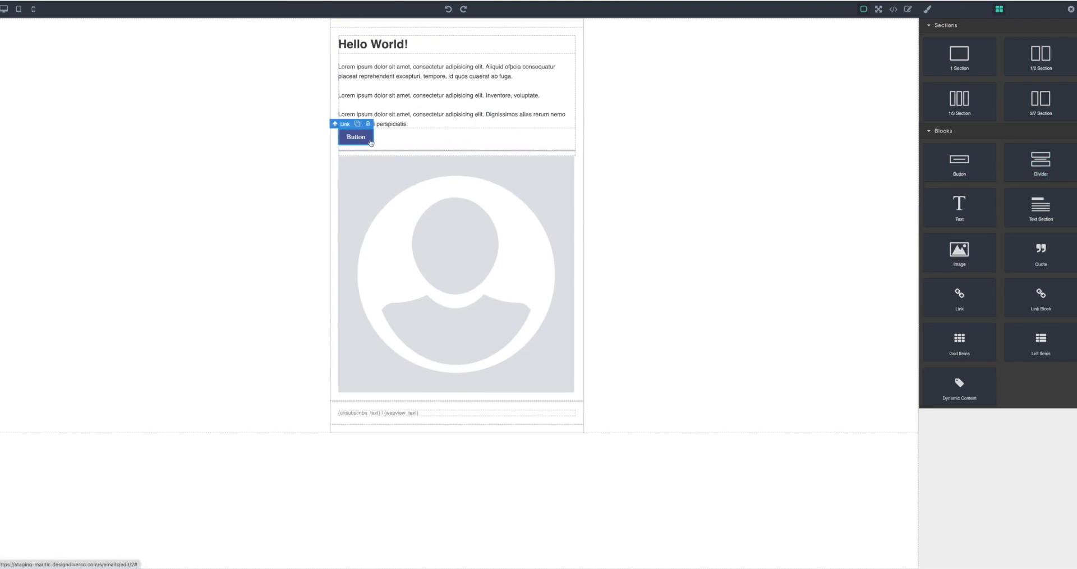
pyautogui.click(927, 9)
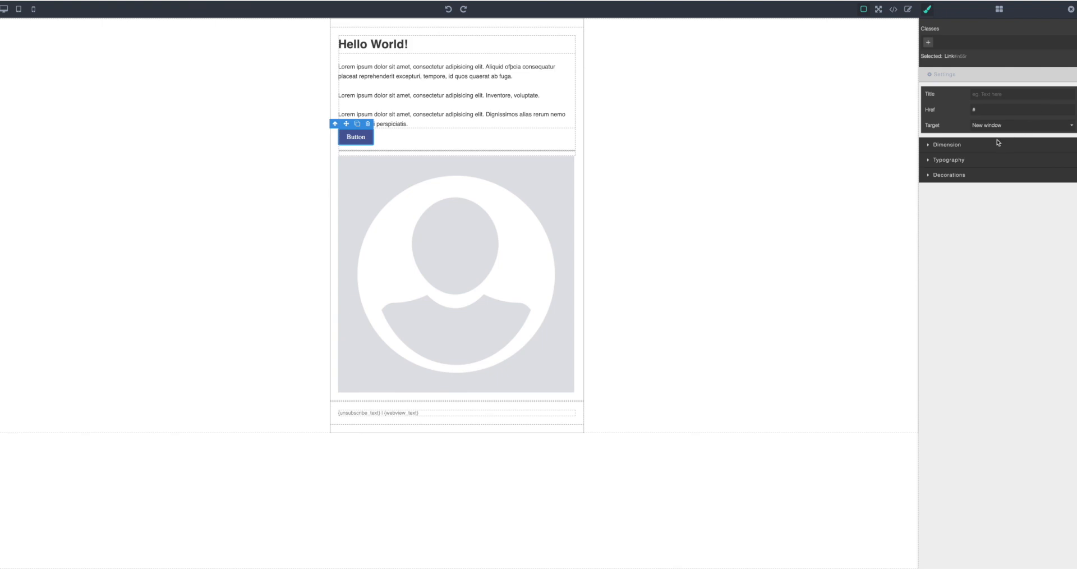
pyautogui.click(945, 145)
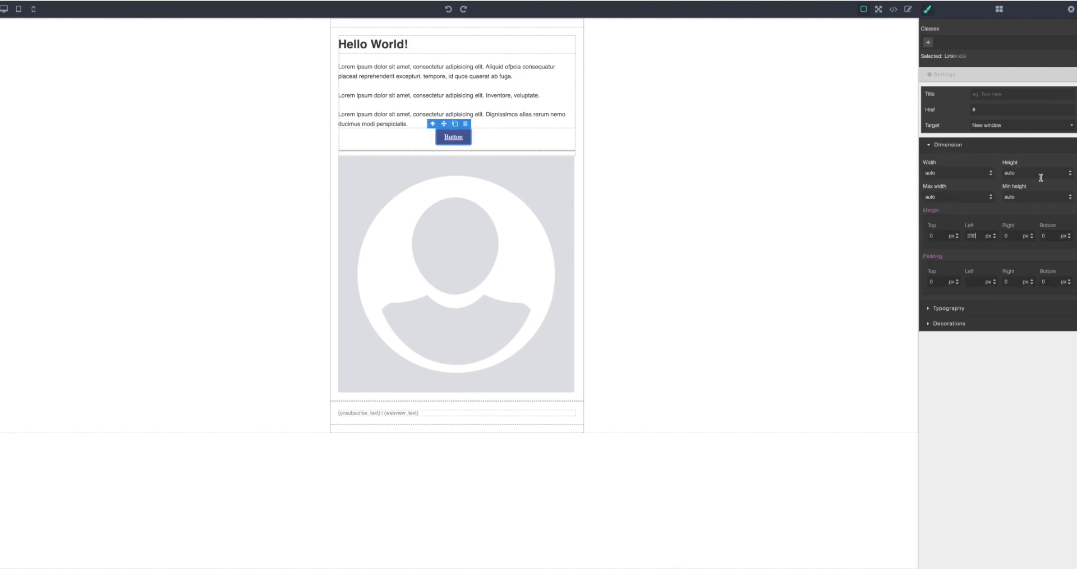
pyautogui.click(928, 145)
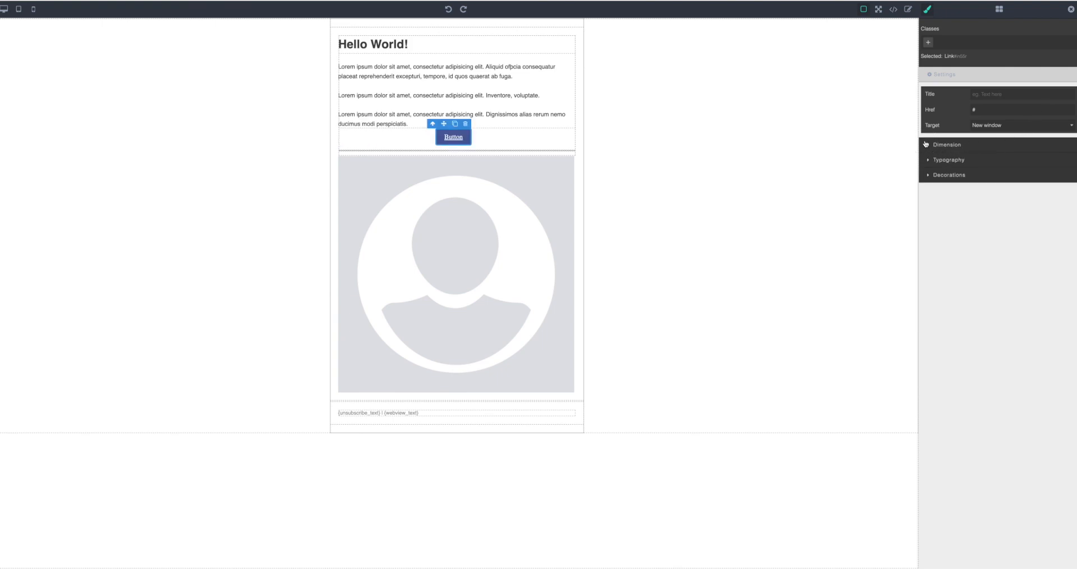
pyautogui.click(927, 144)
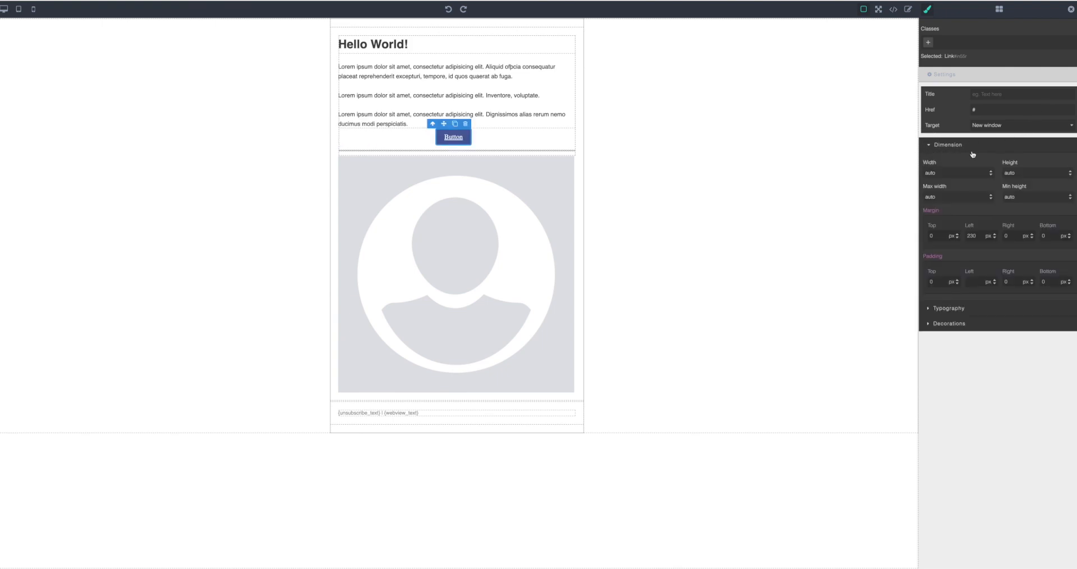
pyautogui.click(936, 149)
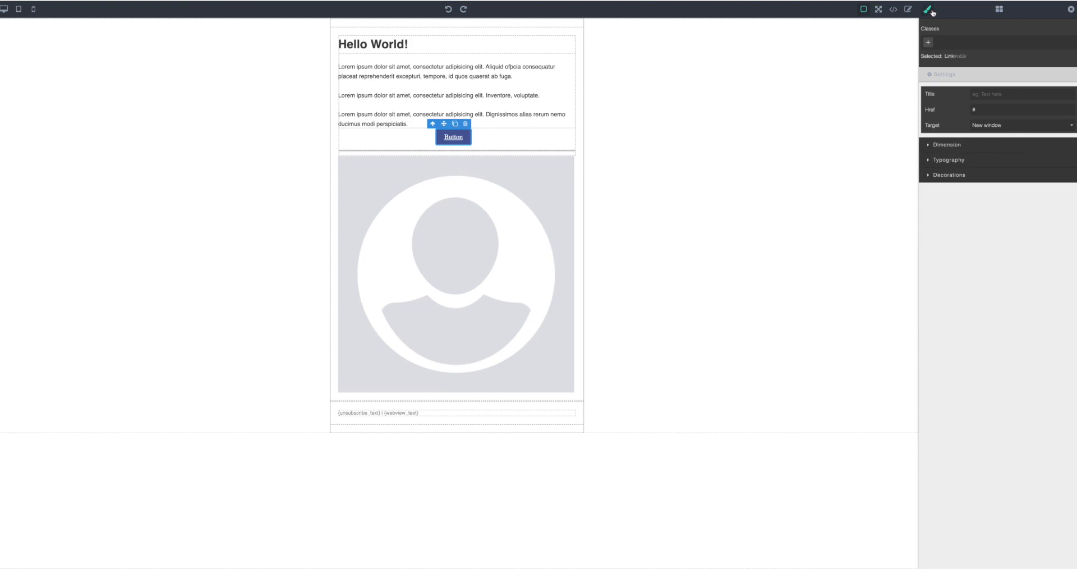
# Examine the style settings and text editing options for the content cell, image, heading and body text
pyautogui.click(563, 137)
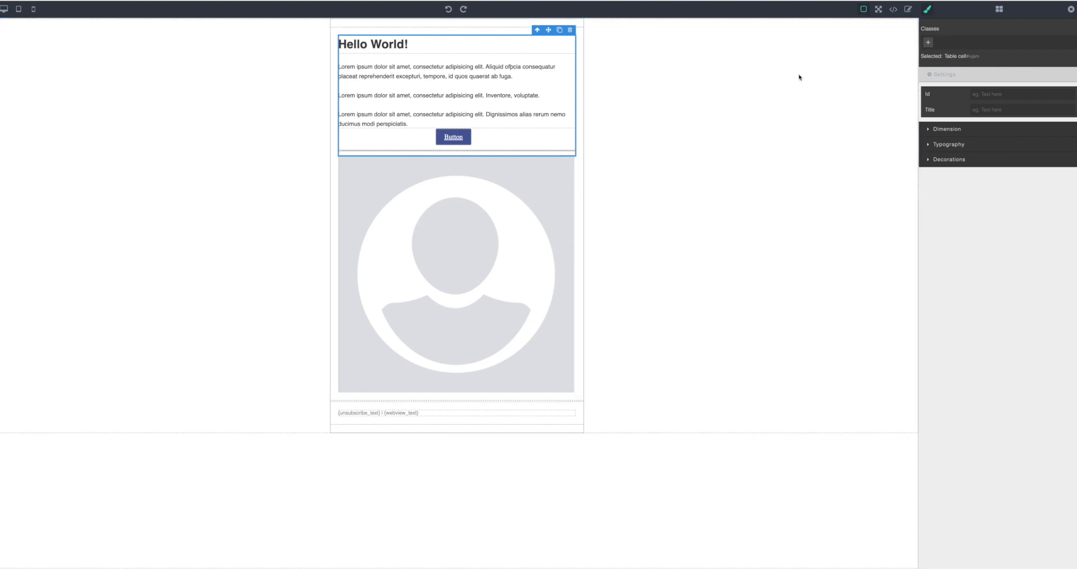
pyautogui.click(544, 266)
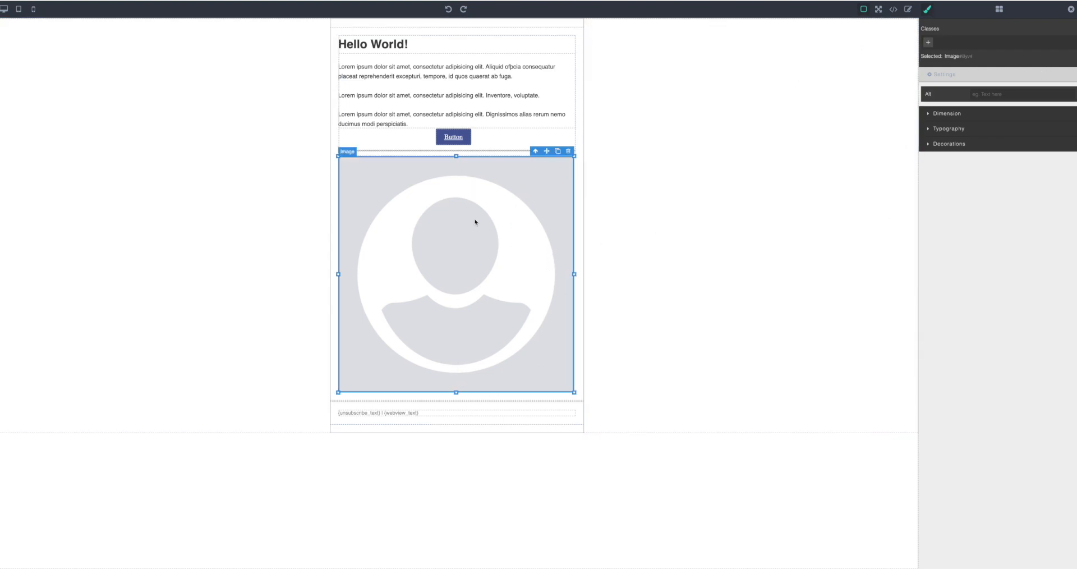
pyautogui.doubleClick(394, 45)
pyautogui.doubleClick(395, 46)
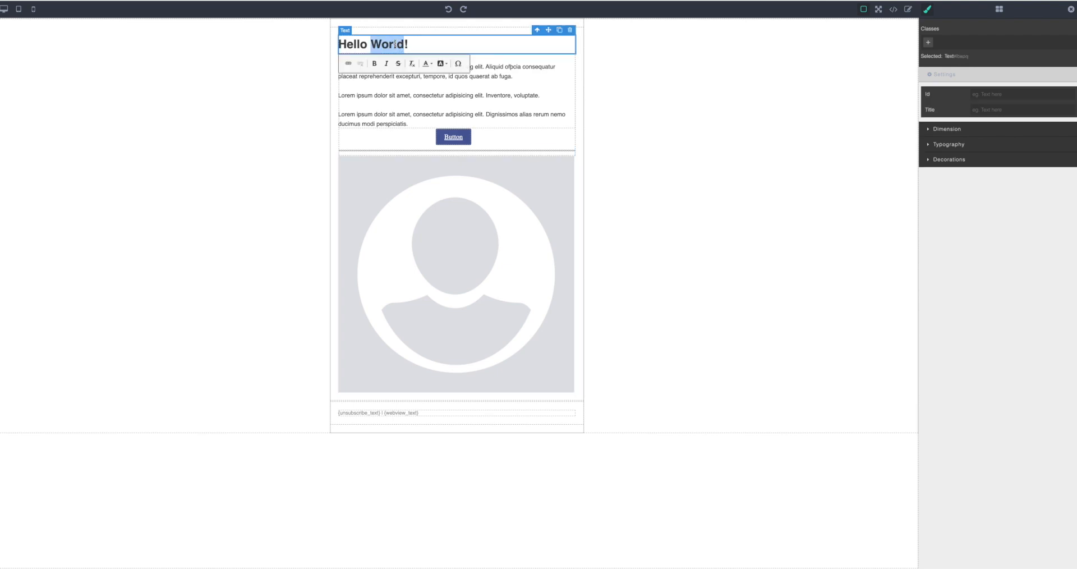
pyautogui.click(510, 106)
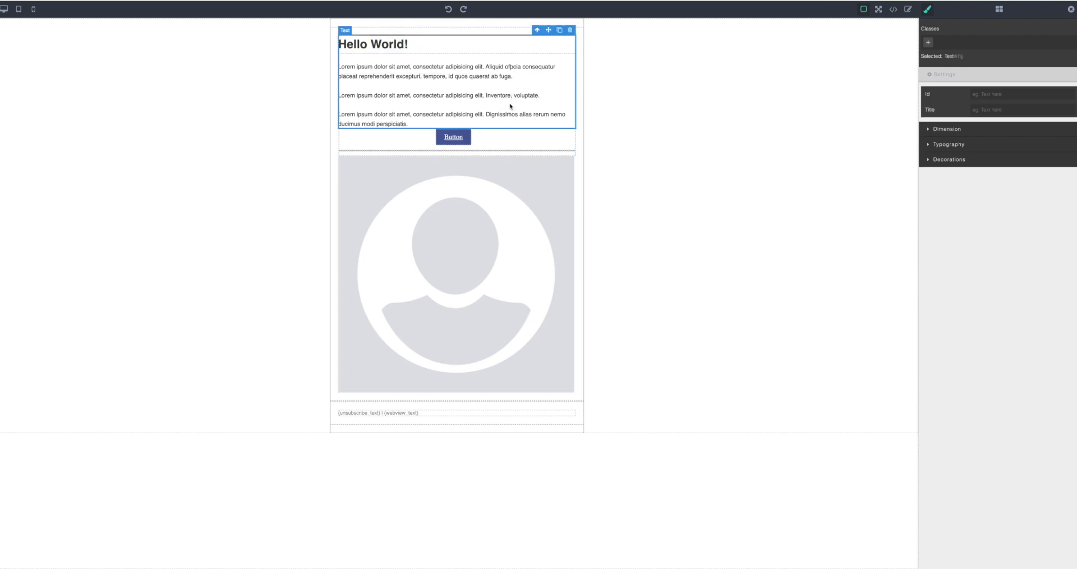
pyautogui.click(493, 237)
# Add a Text block directly below the avatar image and select its placeholder text
pyautogui.click(999, 9)
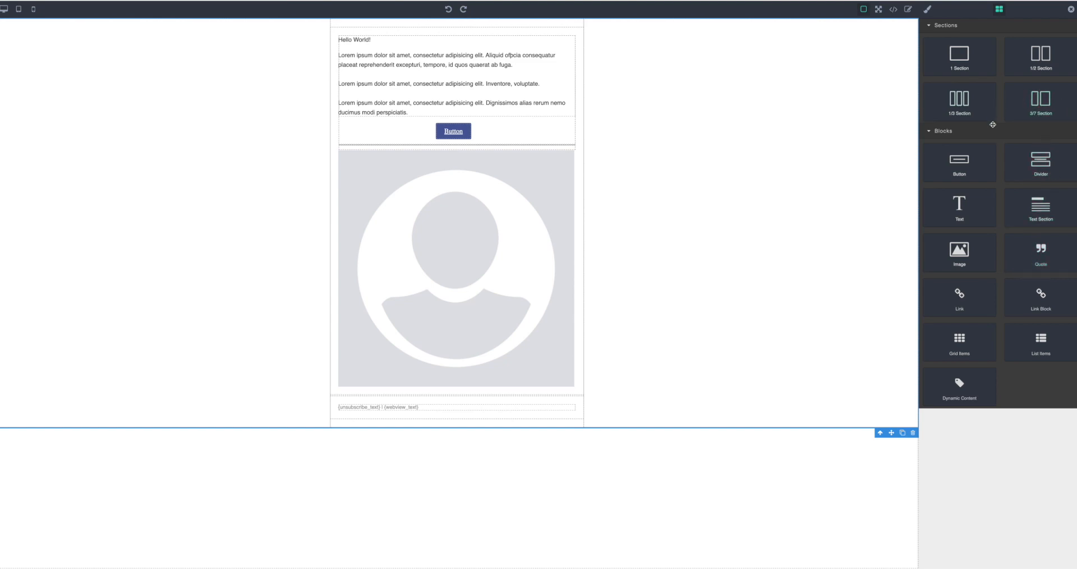
pyautogui.moveTo(960, 203); pyautogui.dragTo(493, 393)
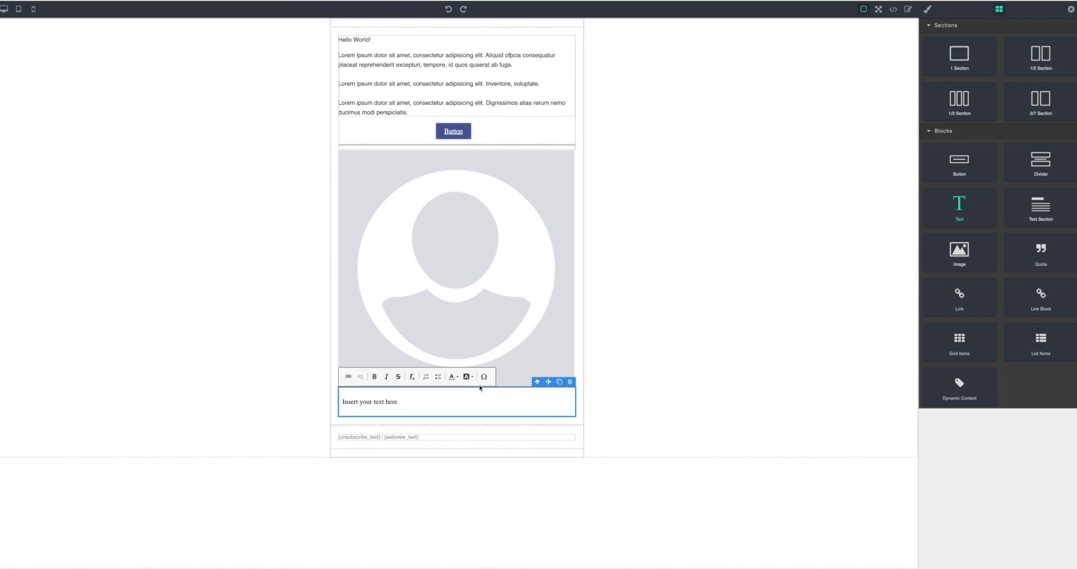
pyautogui.tripleClick(445, 405)
pyautogui.write('Lorem in')
pyautogui.press('BackSpace')
pyautogui.press('BackSpace')
pyautogui.press('BackSpace')
pyautogui.press('BackSpace')
pyautogui.press('BackSpace')
pyautogui.press('BackSpace')
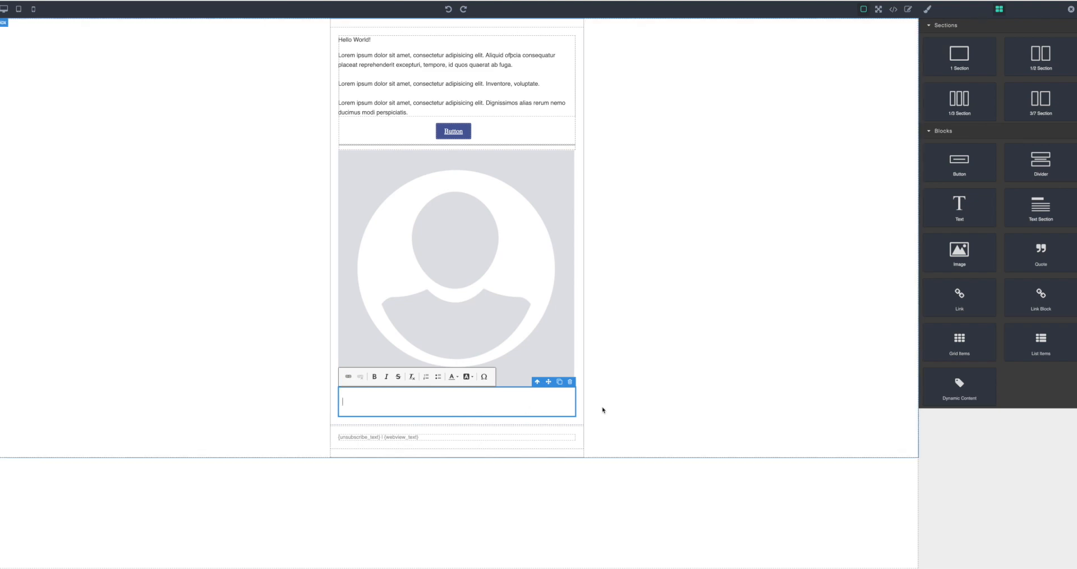
# Enter "How's the weather over there?" as the text of the block below the image
pyautogui.write("How's")
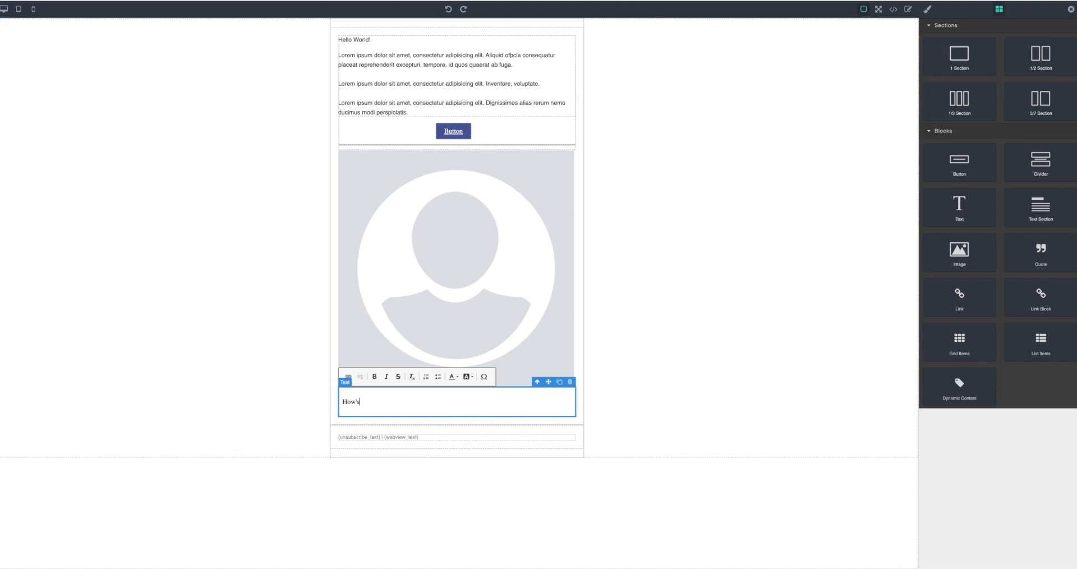
pyautogui.write(' the weather over there?')
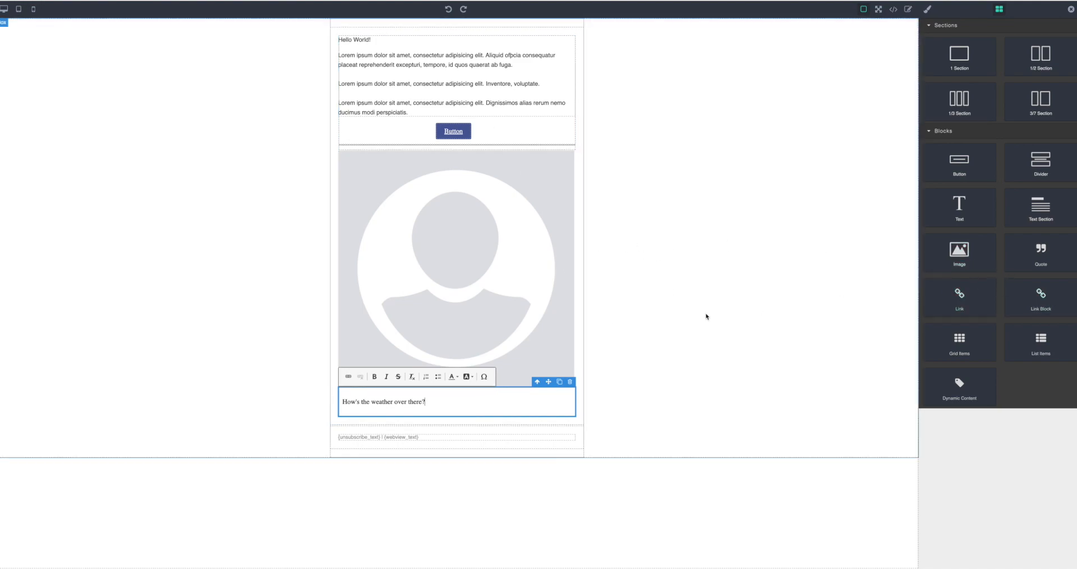
# Add a Dynamic Content block below the weather text and start editing its default content
pyautogui.moveTo(960, 385); pyautogui.dragTo(534, 422)
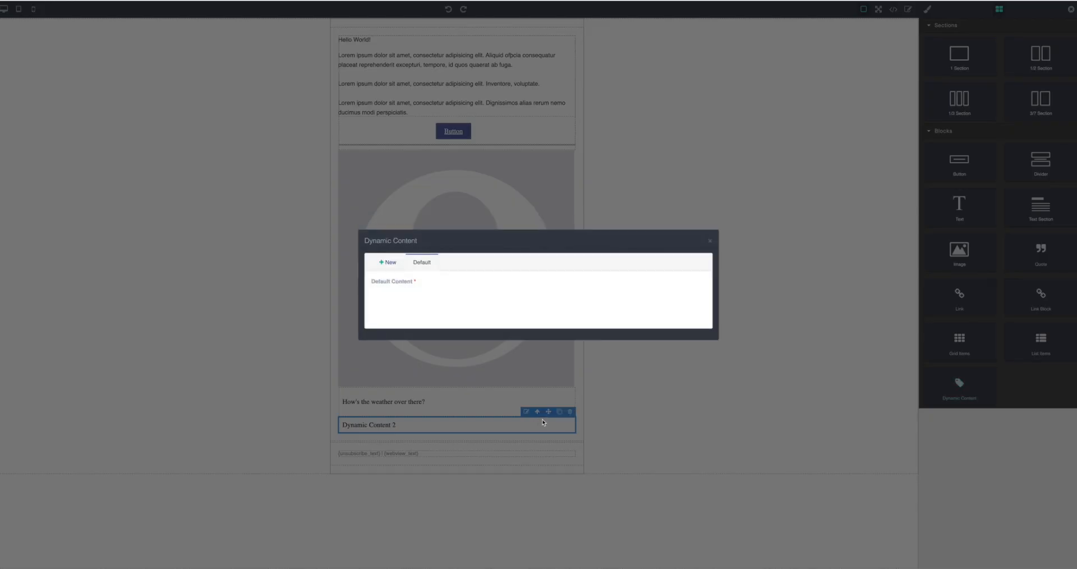
pyautogui.click(438, 287)
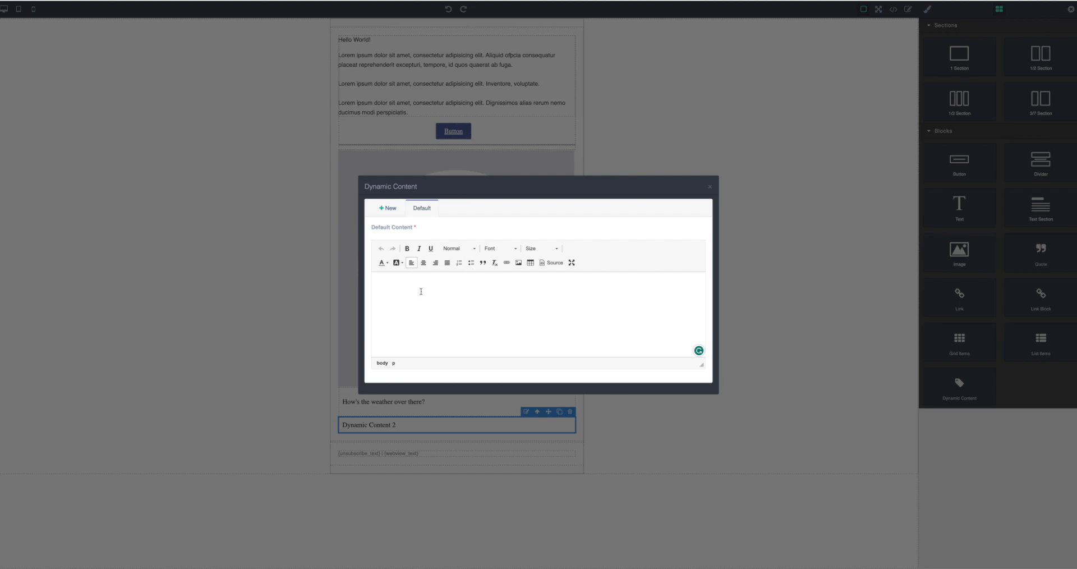
# Try "Sweet home Alabama!" as the default content, look at the image insertion options, and reselect the text
pyautogui.write('Sweet home Alabama!')
pyautogui.moveTo(438, 284); pyautogui.dragTo(376, 284)
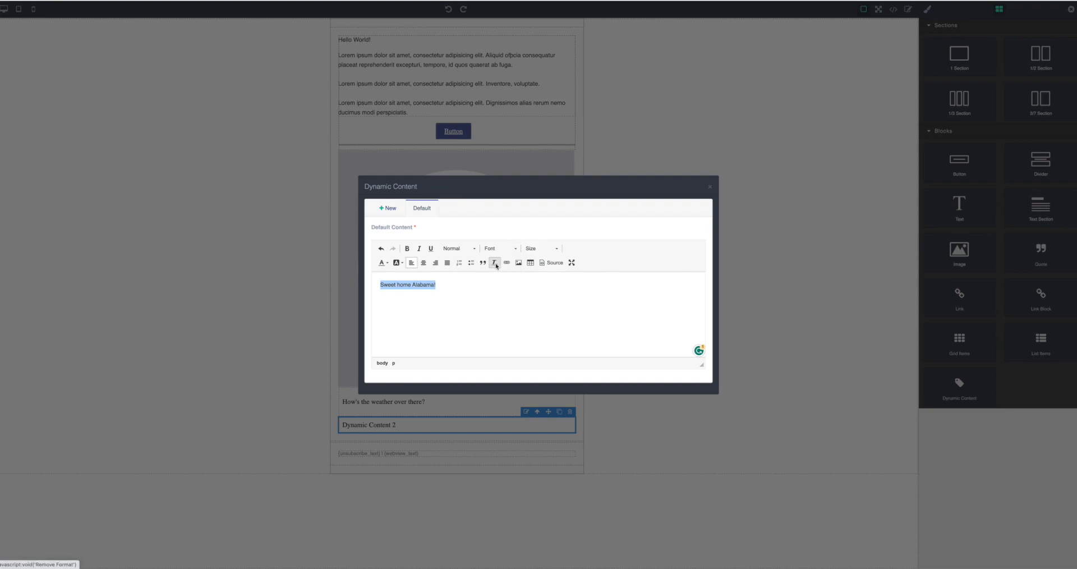
pyautogui.click(518, 262)
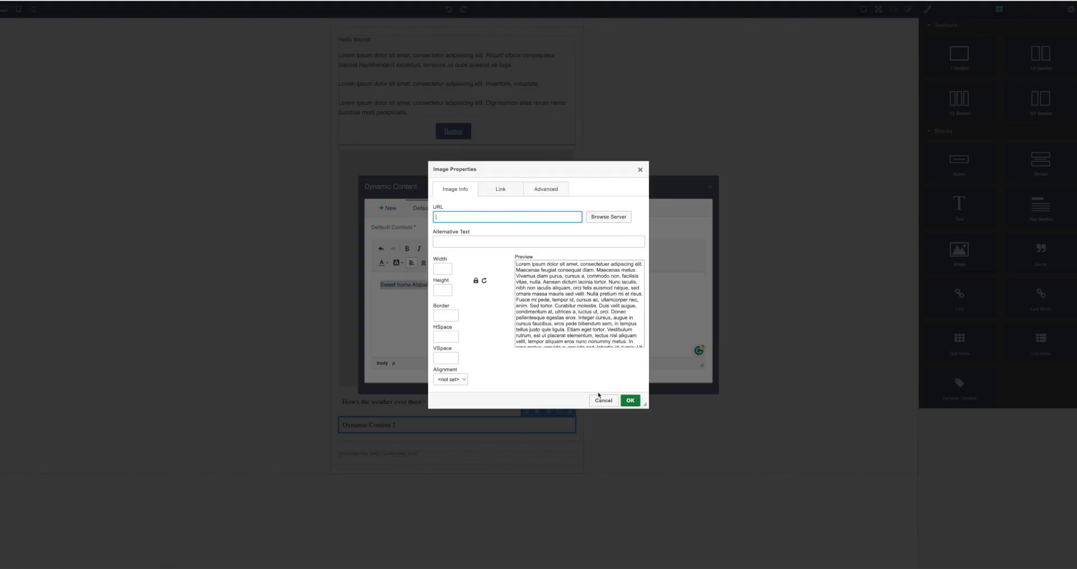
pyautogui.click(602, 399)
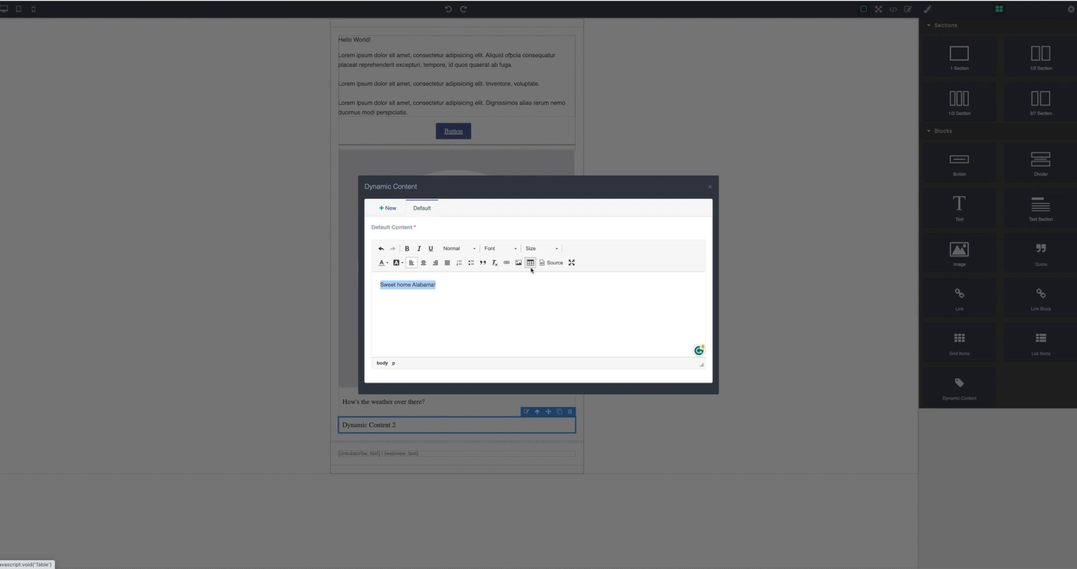
pyautogui.click(456, 286)
pyautogui.moveTo(455, 287); pyautogui.dragTo(435, 279)
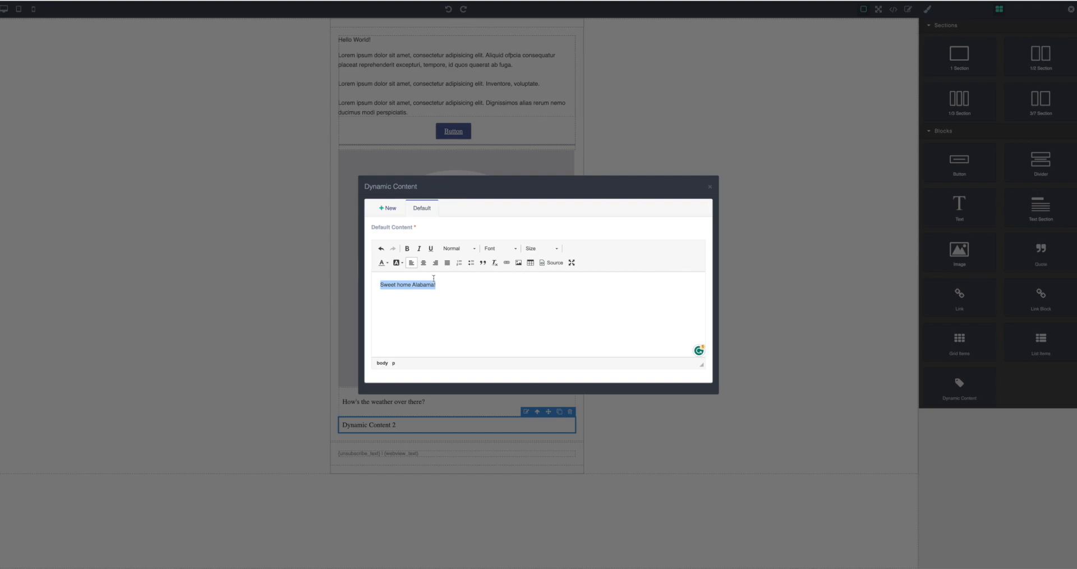
# Set the dynamic block's default content to "Get this offer before is too late!" and close the builder
pyautogui.write('Get this offer before is too late!')
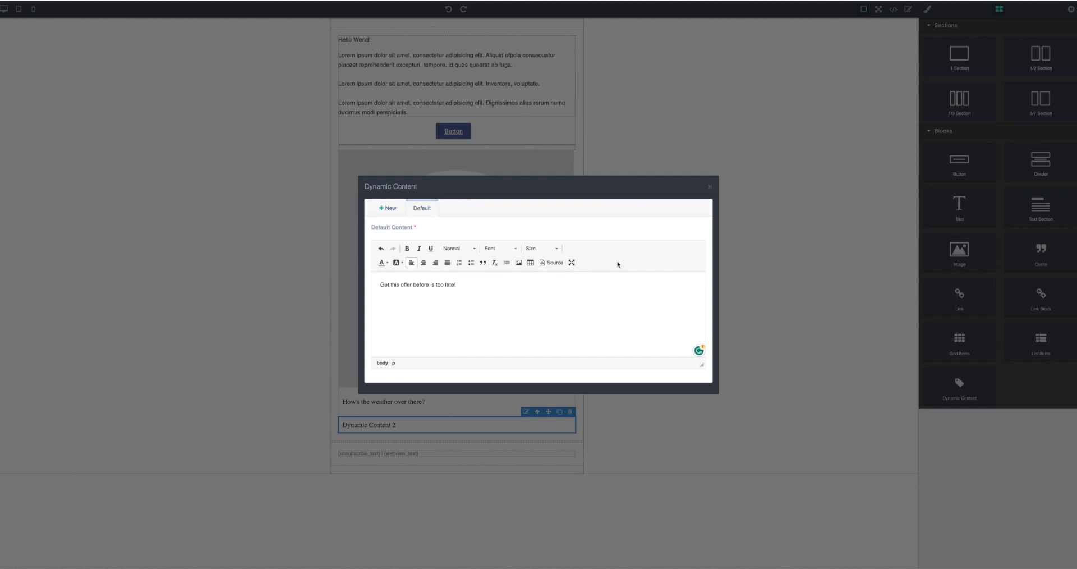
pyautogui.click(710, 186)
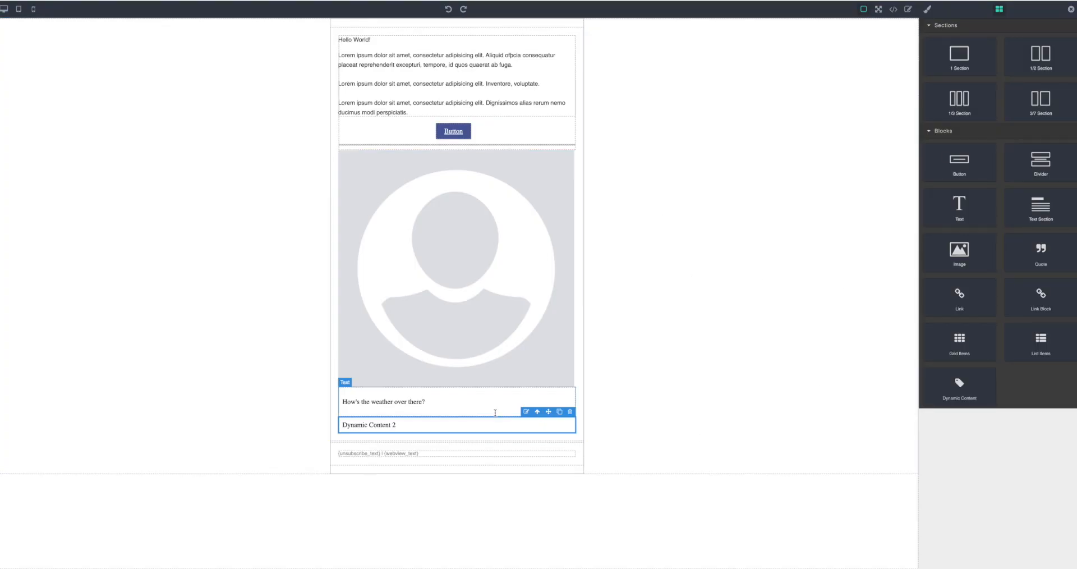
pyautogui.click(1072, 11)
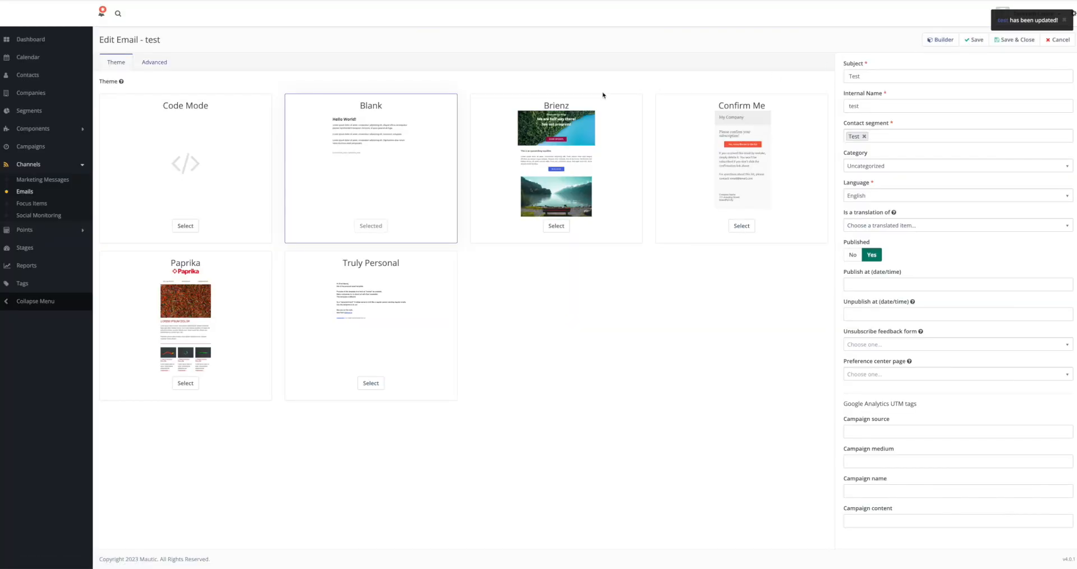
# Open the test email's details from the email list and view its preview page
pyautogui.click(25, 191)
pyautogui.click(157, 127)
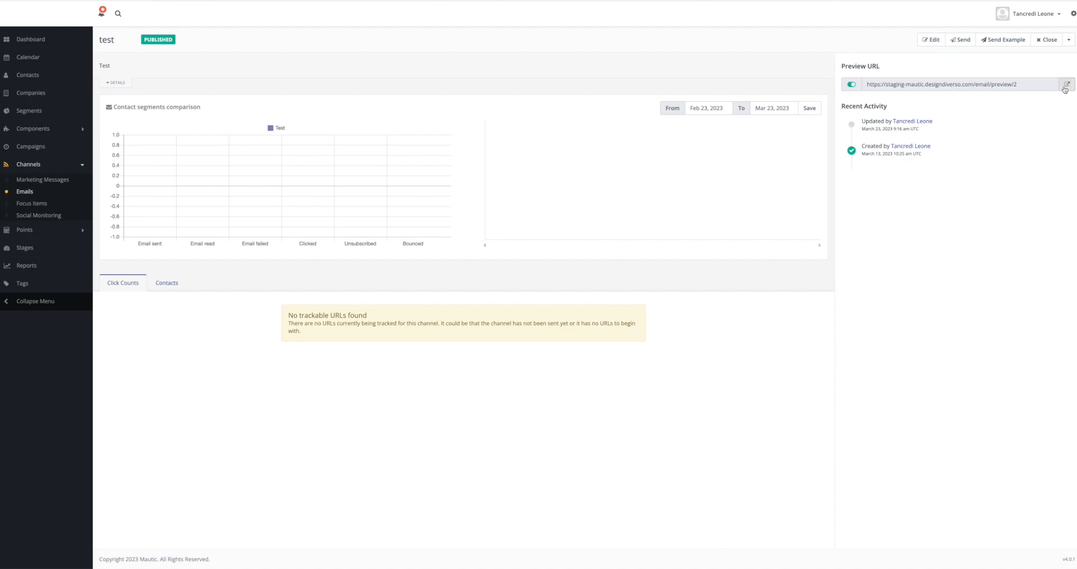
pyautogui.click(1066, 84)
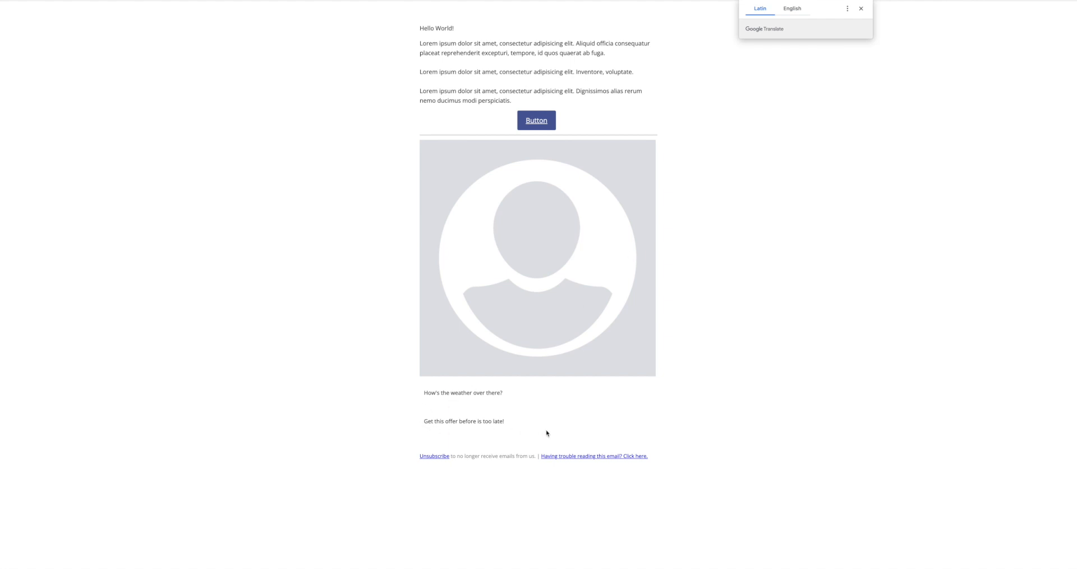
# Dismiss the translation popup and leave the email preview to return to the test email's details
pyautogui.click(861, 9)
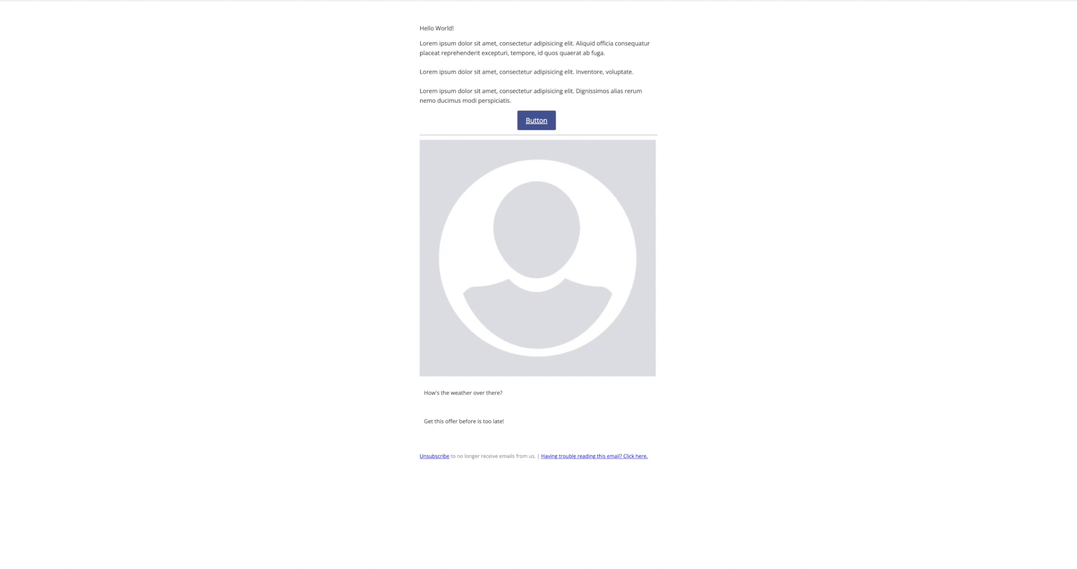
pyautogui.click(1022, 0)
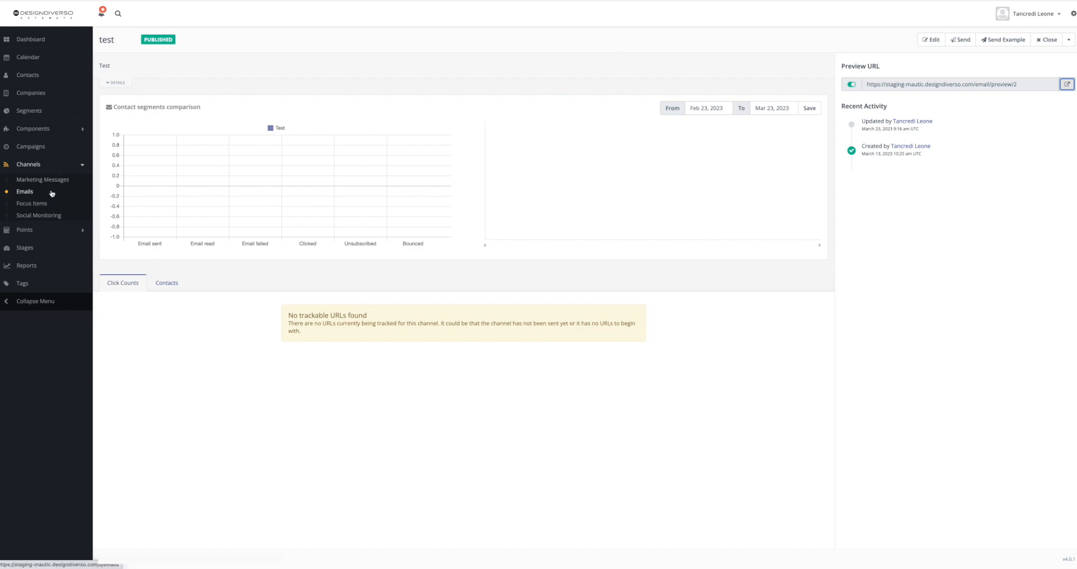
# Review the contacts of the Test contact segment and open the segment's filters for editing
pyautogui.click(53, 168)
pyautogui.click(34, 112)
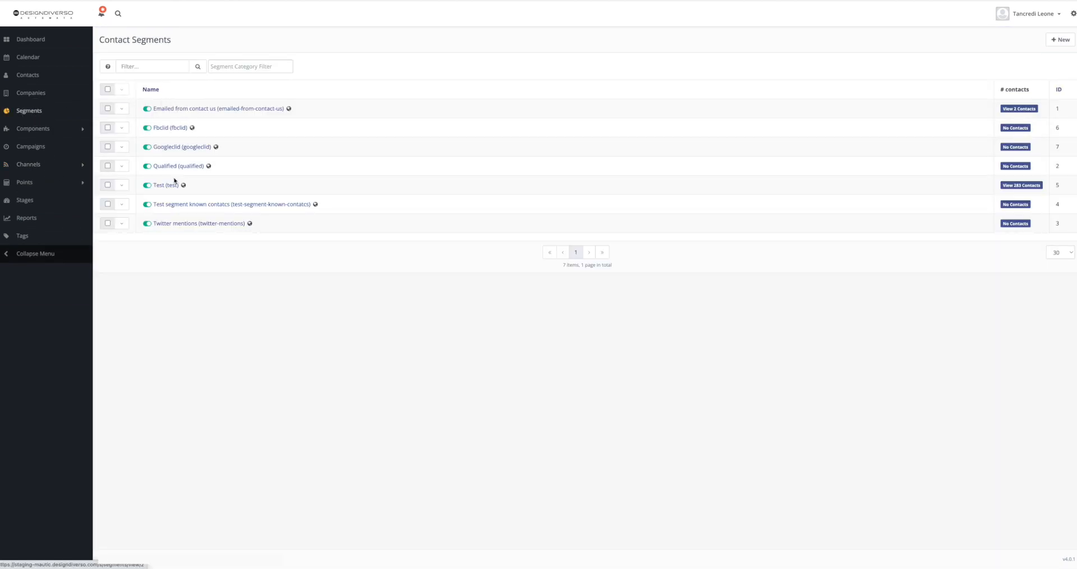
pyautogui.click(166, 185)
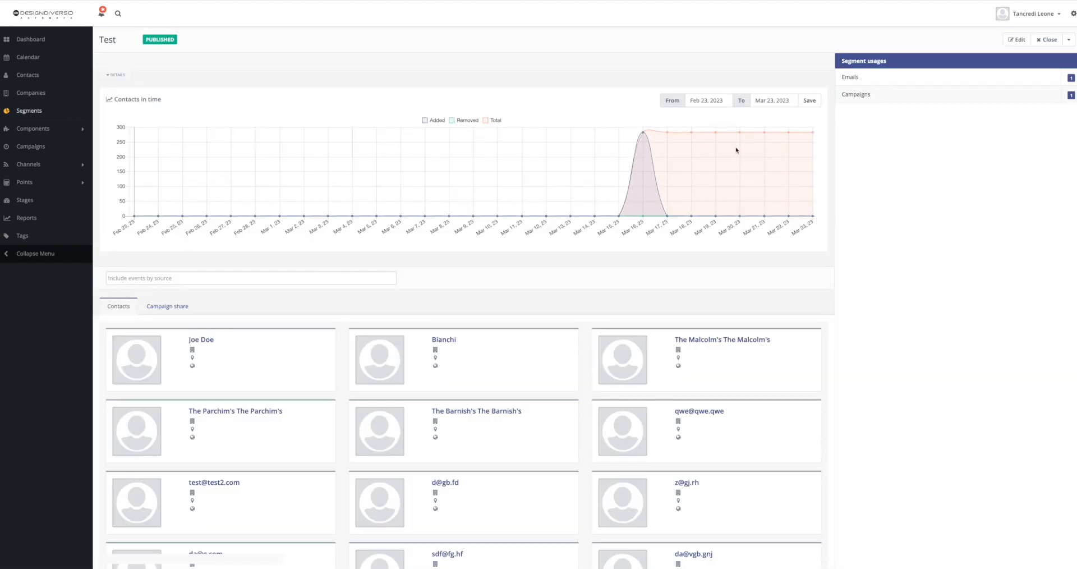
pyautogui.scroll(-2, 733, 150)
pyautogui.scroll(2, 734, 150)
pyautogui.click(1012, 42)
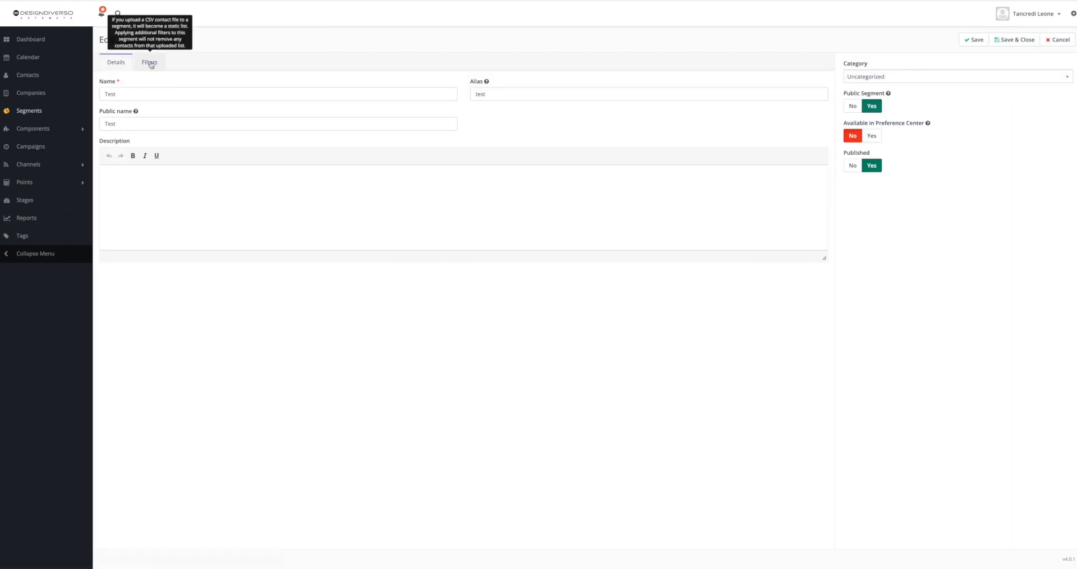
pyautogui.click(149, 63)
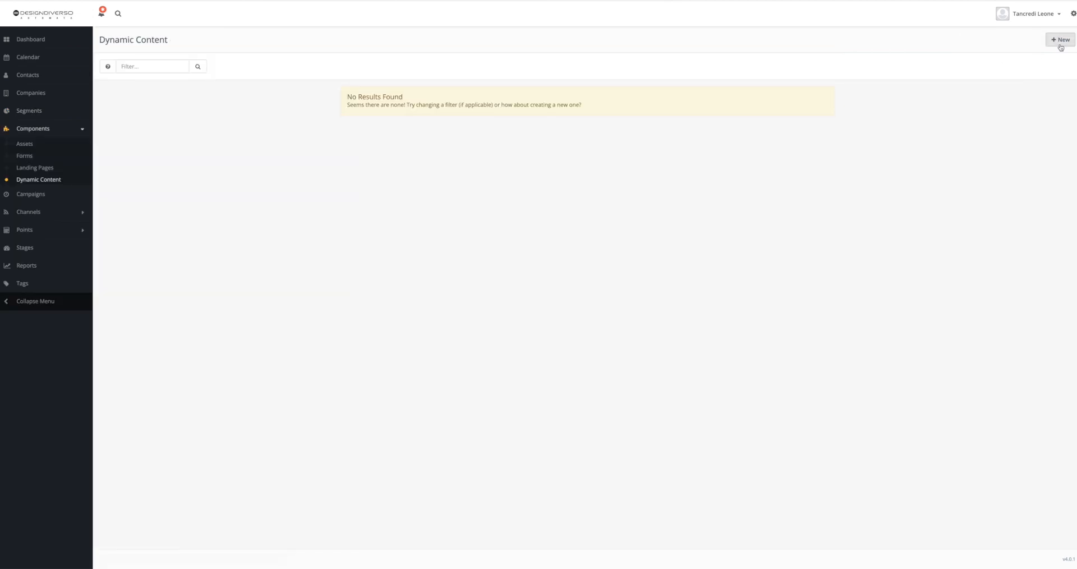
# Start creating a new item in the Dynamic Content component
pyautogui.click(1060, 45)
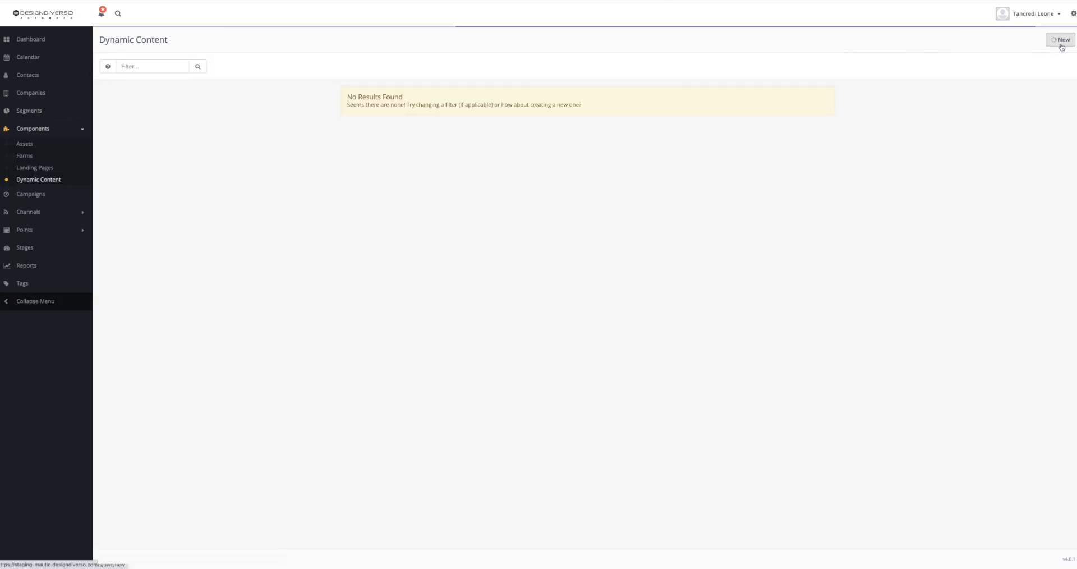